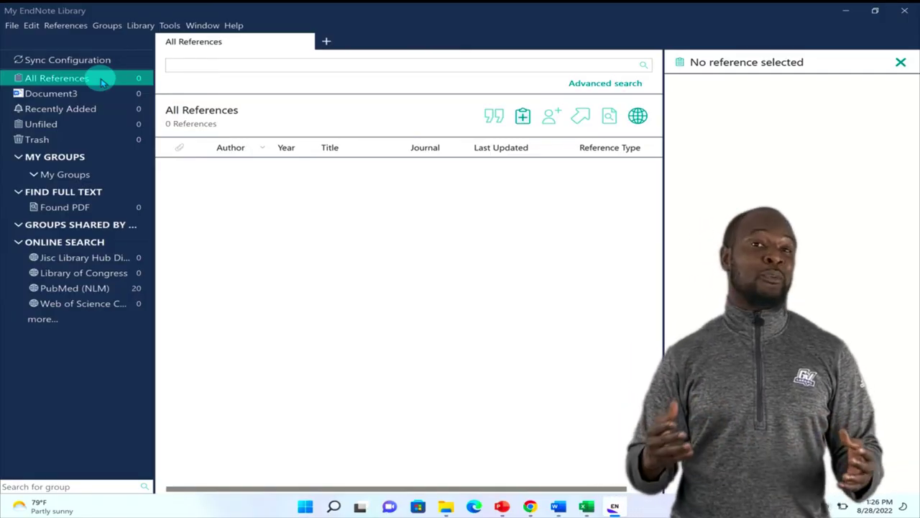
pyautogui.click(37, 139)
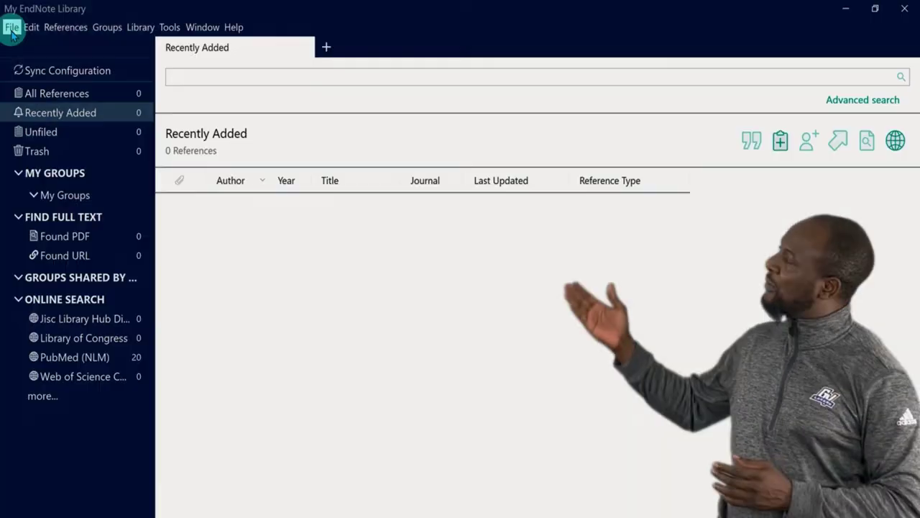
pyautogui.click(12, 26)
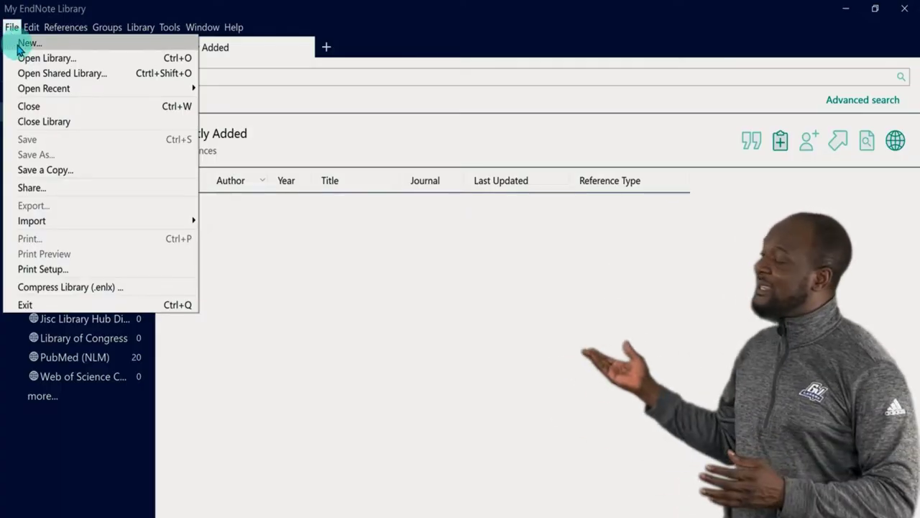
pyautogui.click(18, 45)
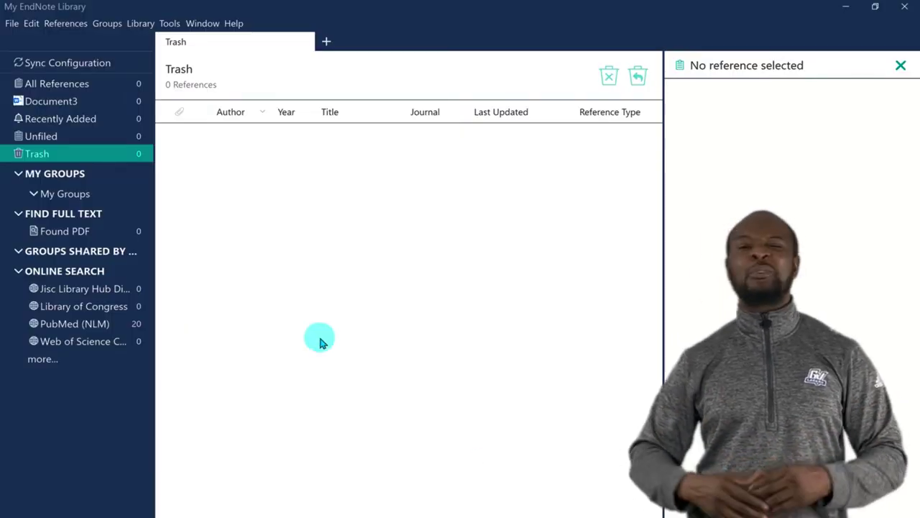
# Switch the library view from Trash to All References, which shows 0 references.
pyautogui.click(101, 86)
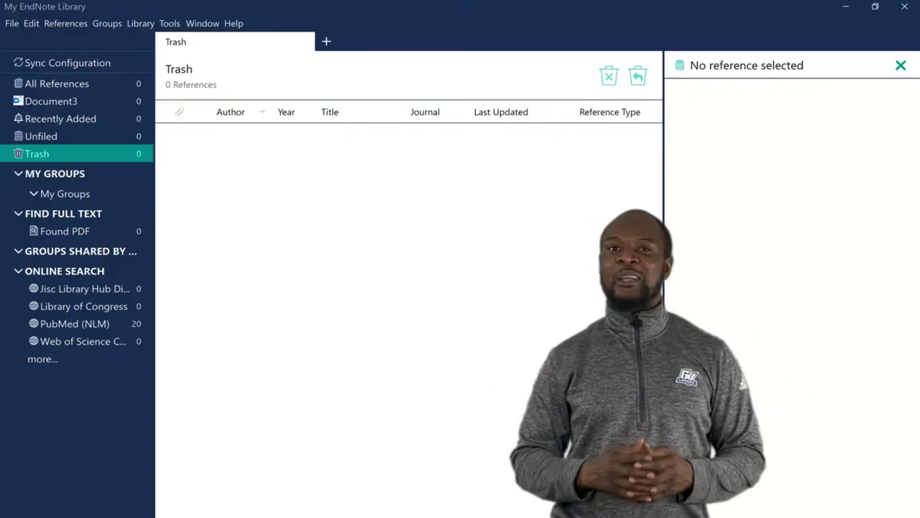
pyautogui.click(100, 85)
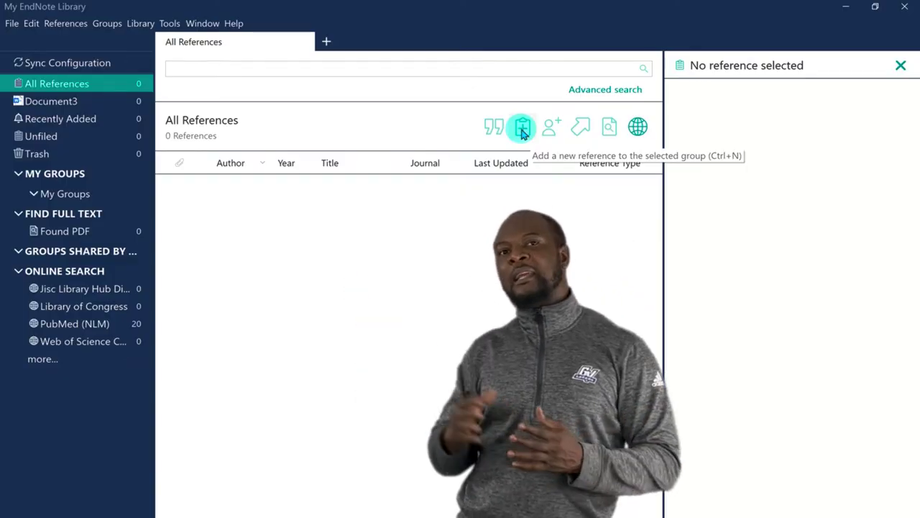
# Open a blank New Reference form of type Journal Article.
pyautogui.click(522, 134)
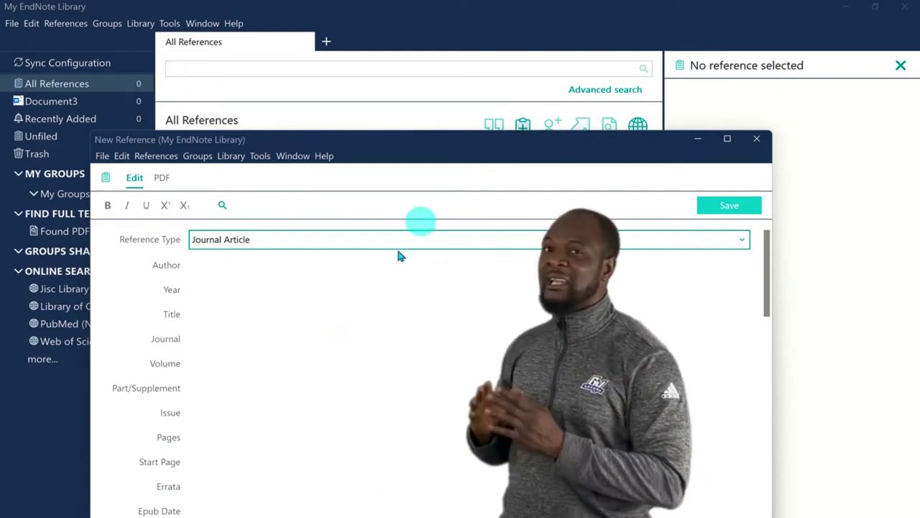
pyautogui.click(743, 240)
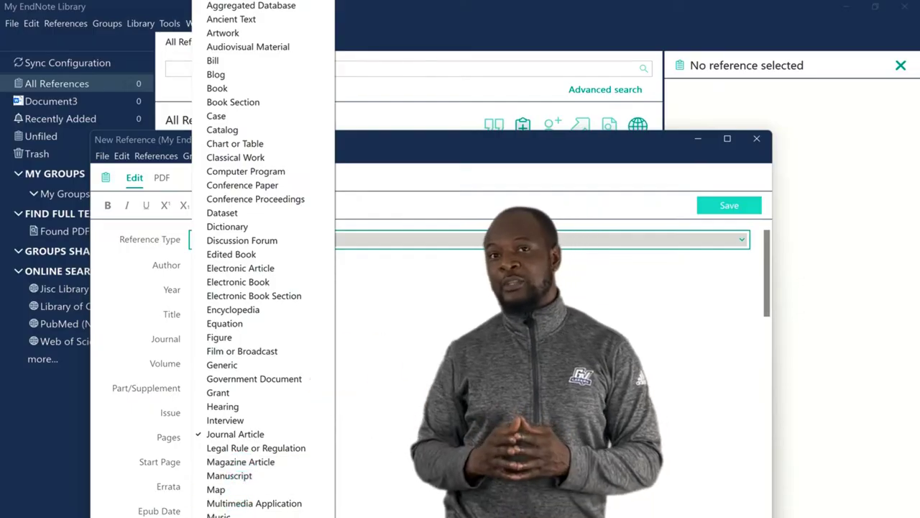
pyautogui.click(251, 434)
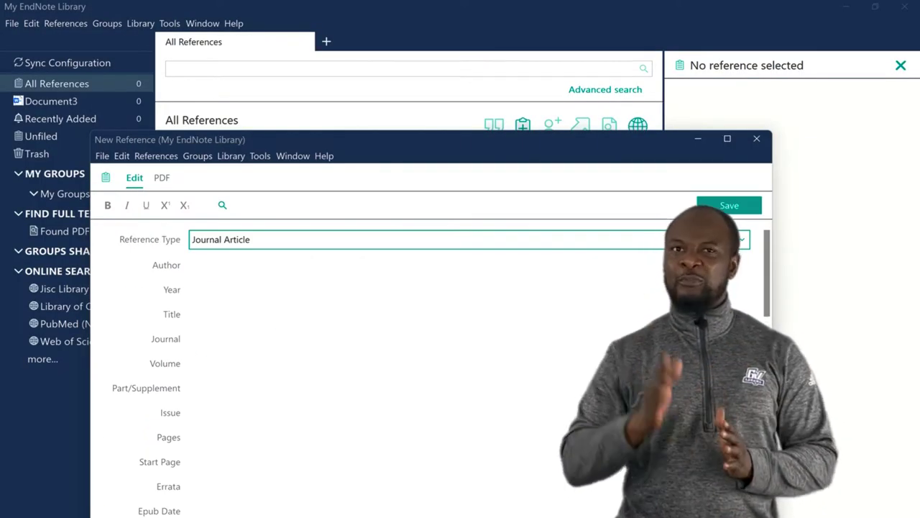
# Enter the first author's name in Author, accepting the suggested full name.
pyautogui.click(285, 310)
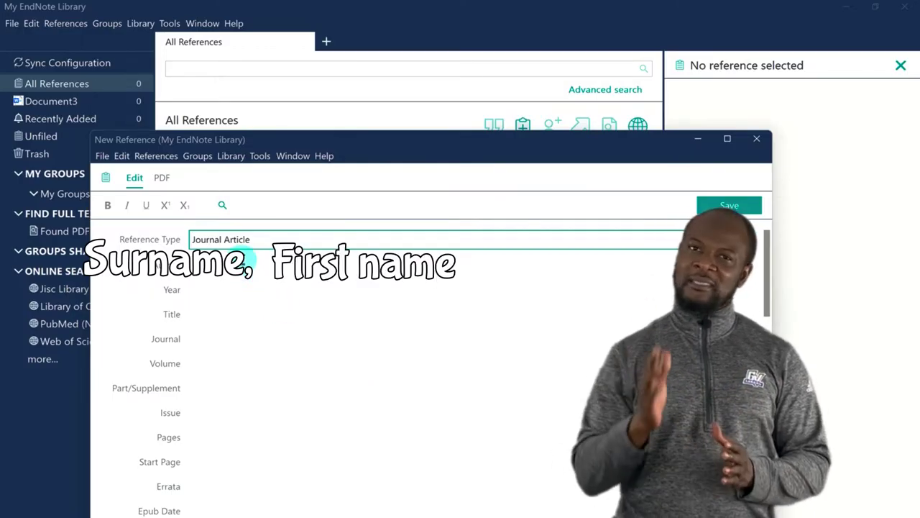
pyautogui.click(243, 258)
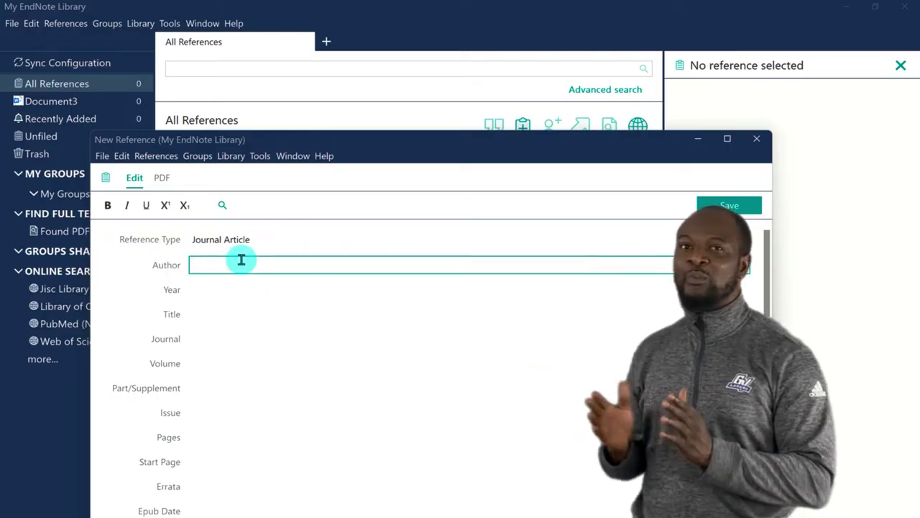
pyautogui.write('Olor')
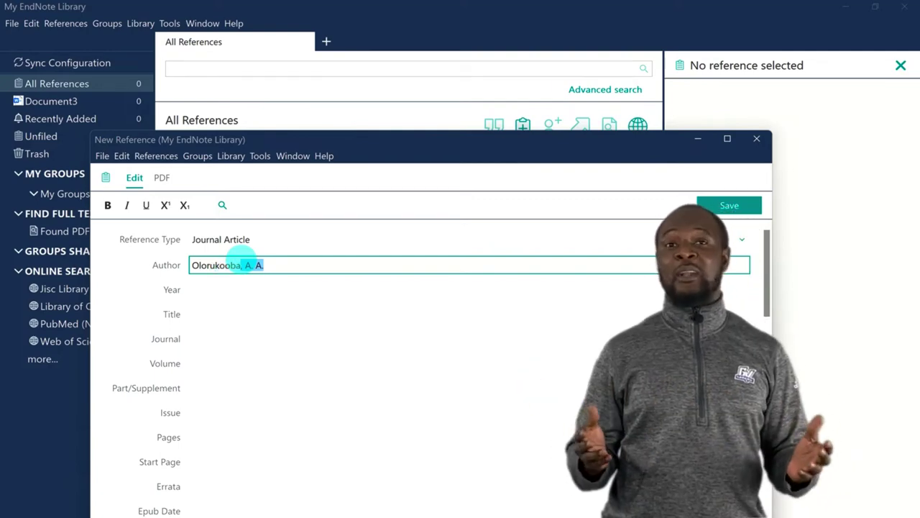
pyautogui.write('ukooba, ')
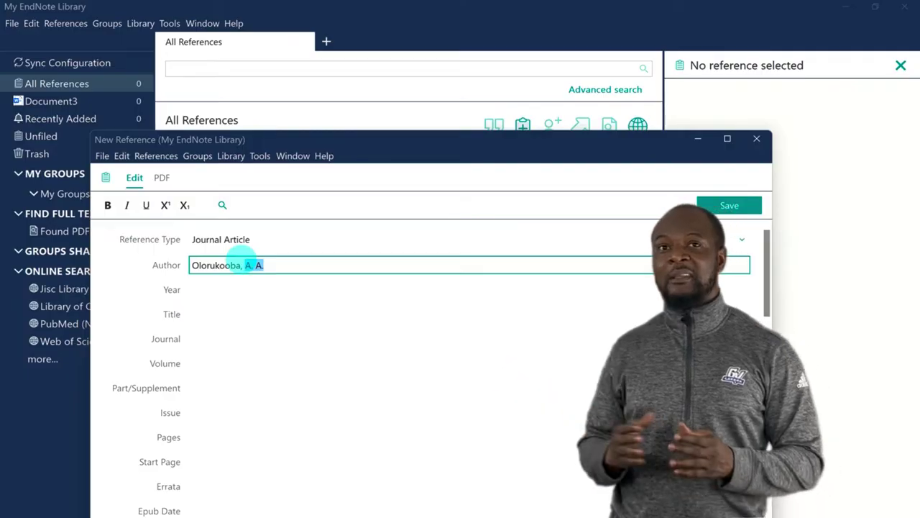
pyautogui.write('A')
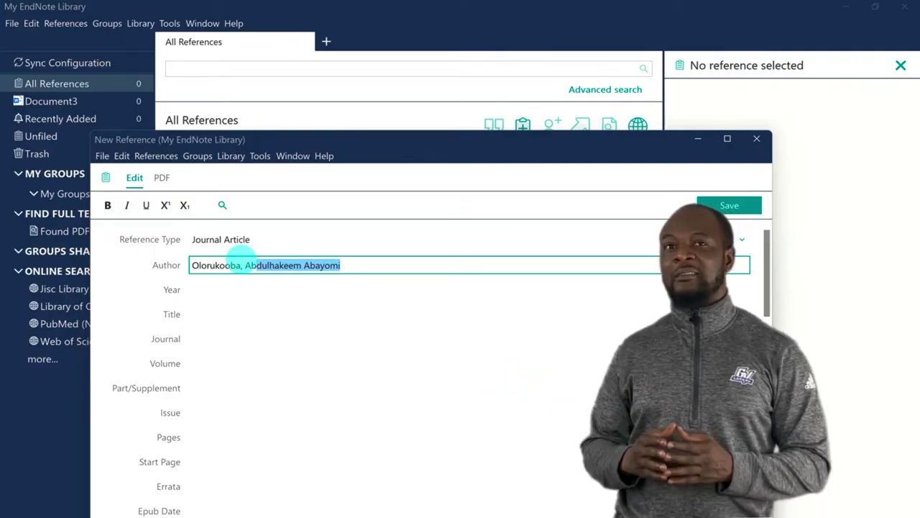
pyautogui.press('Right')
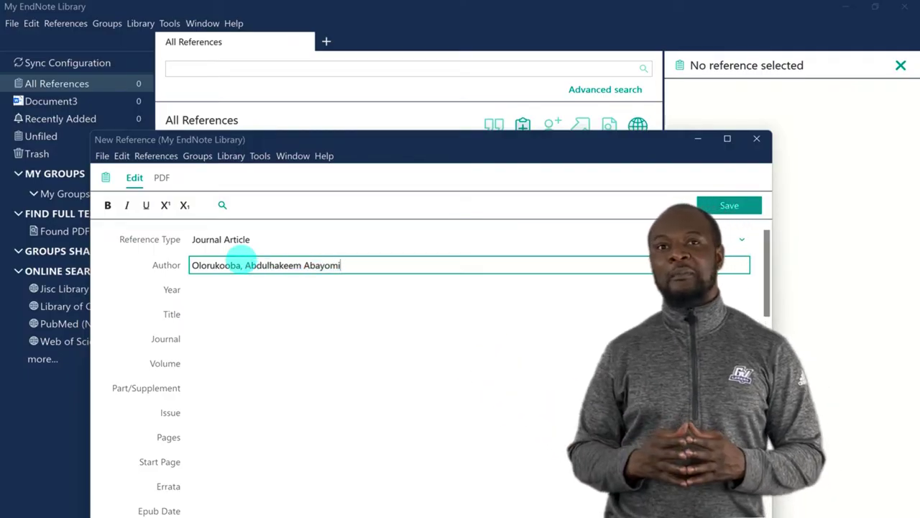
pyautogui.press('Return')
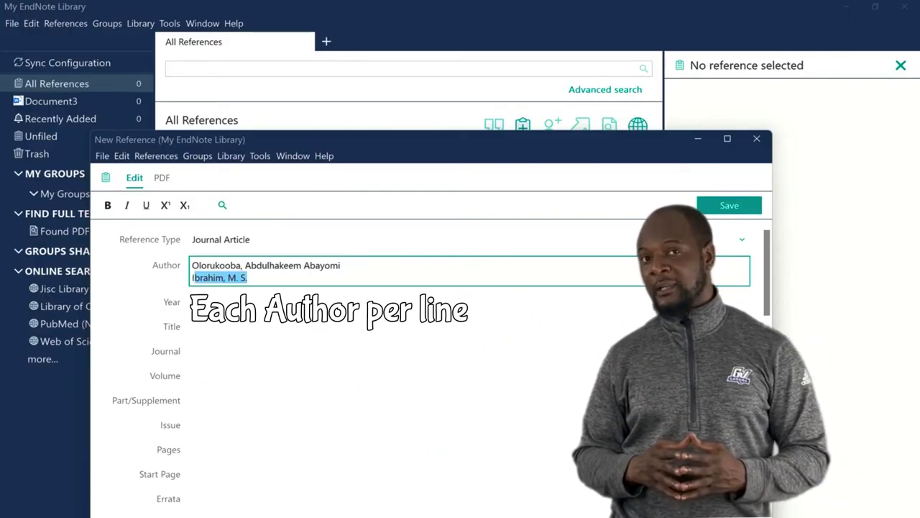
# Add the second through sixth authors, one per line.
pyautogui.click(296, 278)
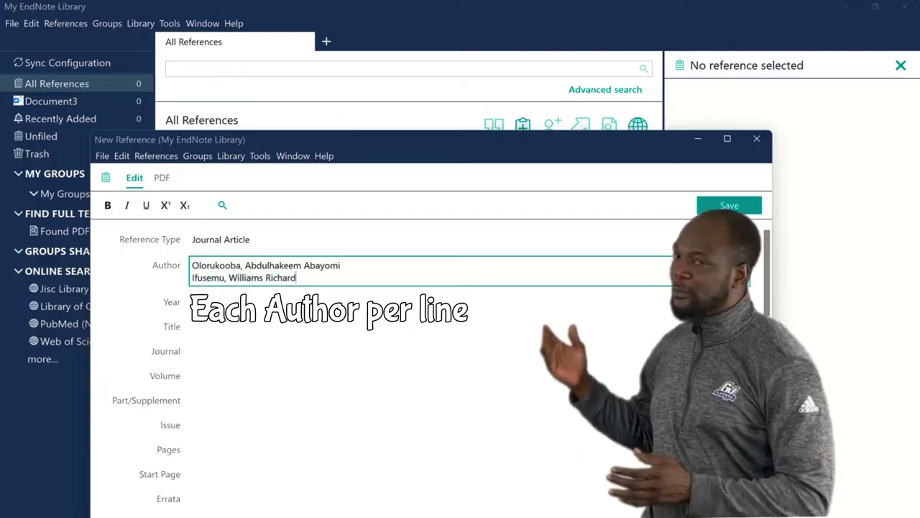
pyautogui.press('Return')
pyautogui.write('I')
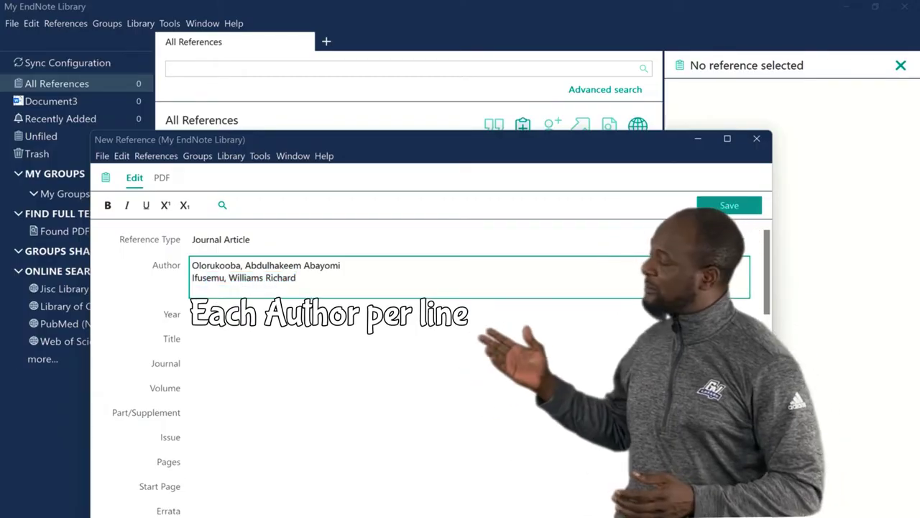
pyautogui.write('brahim, Muhammed Sani')
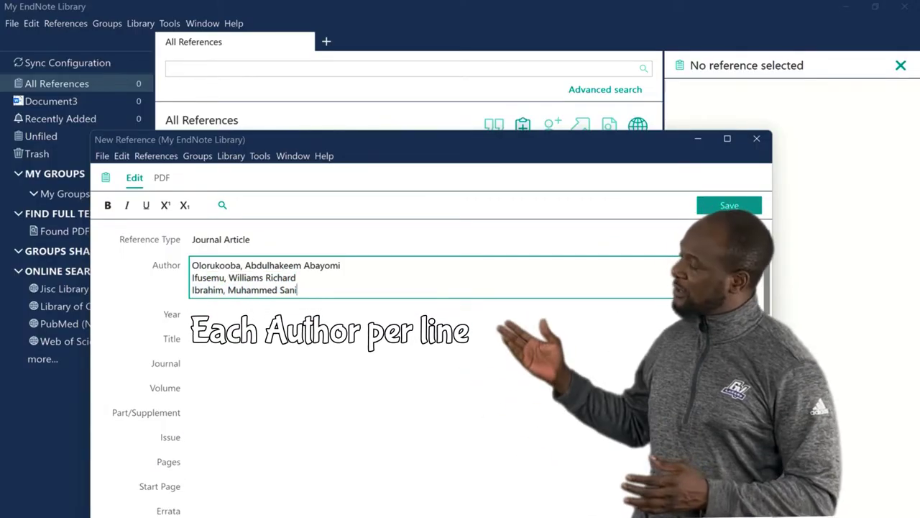
pyautogui.press('Return')
pyautogui.write('Jibril, Muhammad Bashar')
pyautogui.press('Return')
pyautogui.write('Amadu, Lawal')
pyautogui.press('Return')
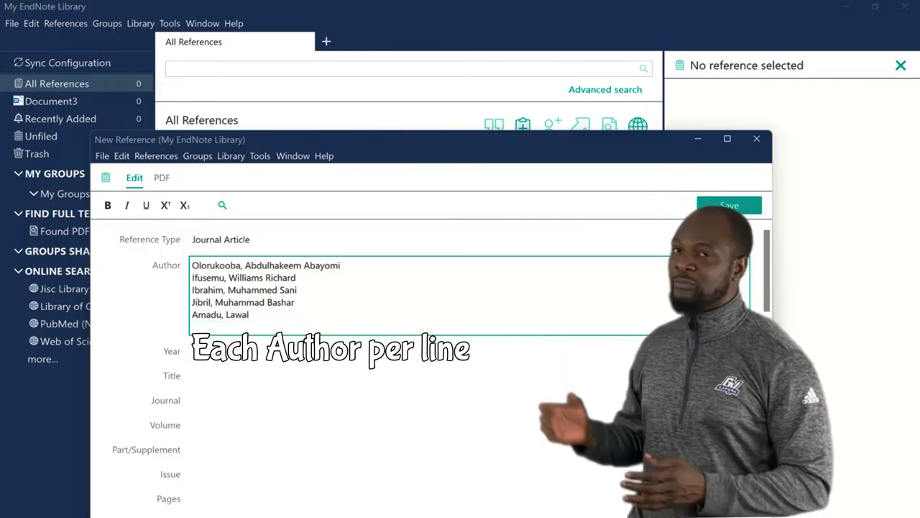
pyautogui.write('Lawal, Bola Biliaminu')
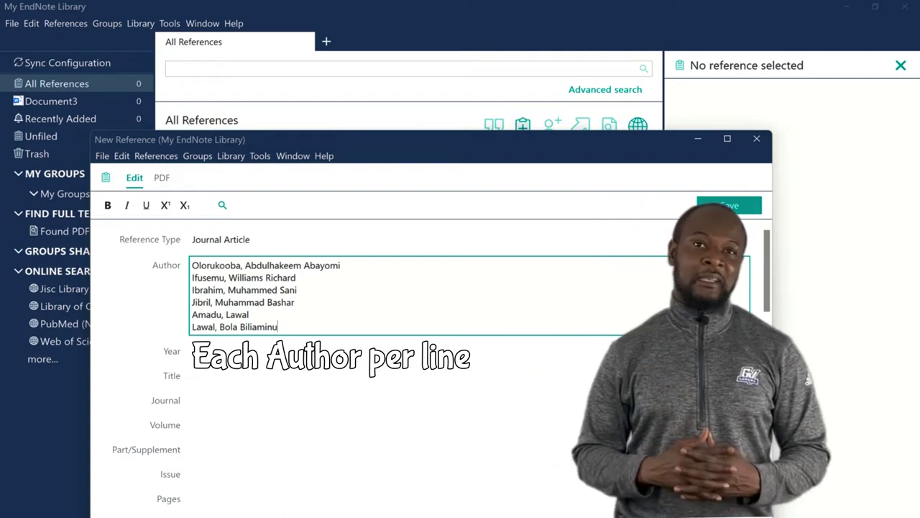
# Enter 2020 as the Year and select the article title on the web page.
pyautogui.click(295, 354)
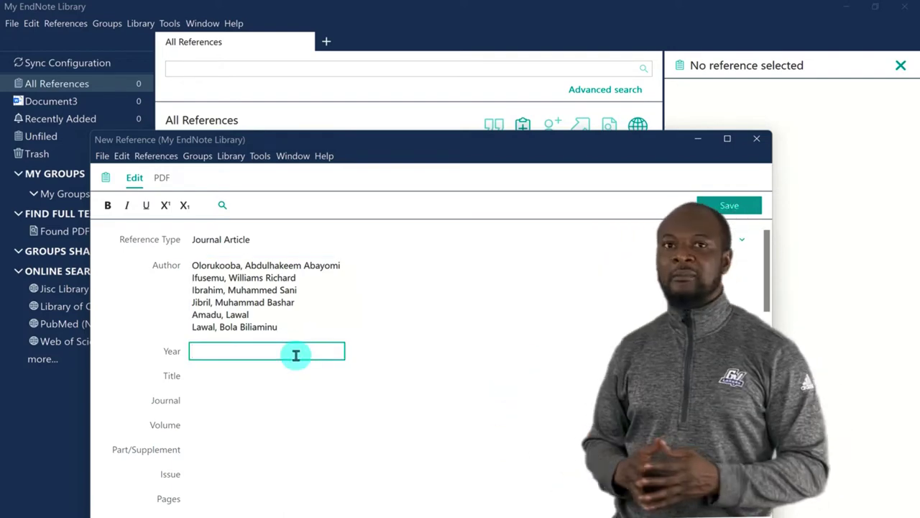
pyautogui.write('2020')
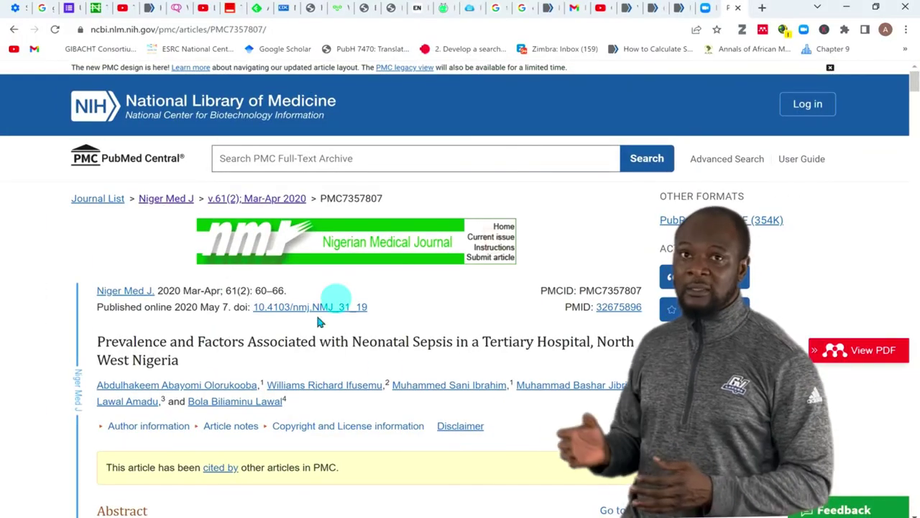
pyautogui.moveTo(186, 368); pyautogui.dragTo(103, 341)
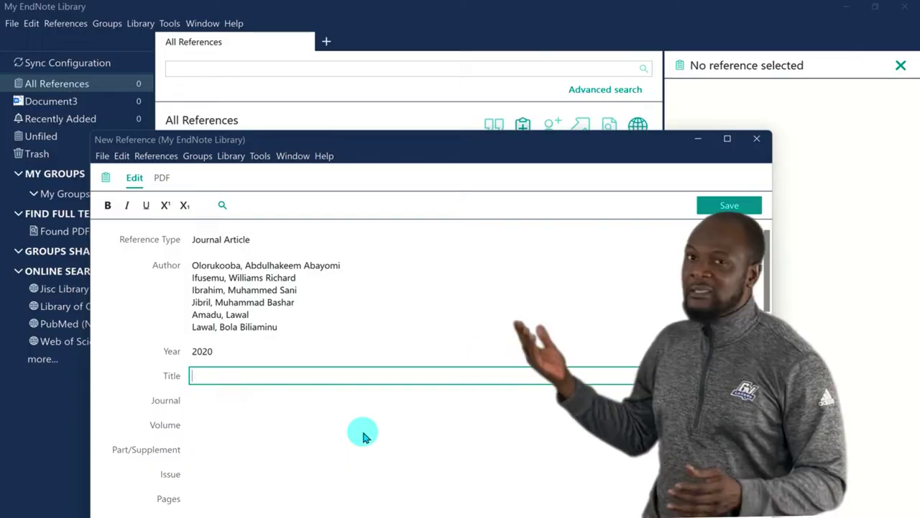
# Paste the copied article title and enter Nigerian Medical Journal as the journal.
pyautogui.write('Prevalence and Factors Associated with Neonatal Sepsis in a Tertiary Hospital, North West Nigeria')
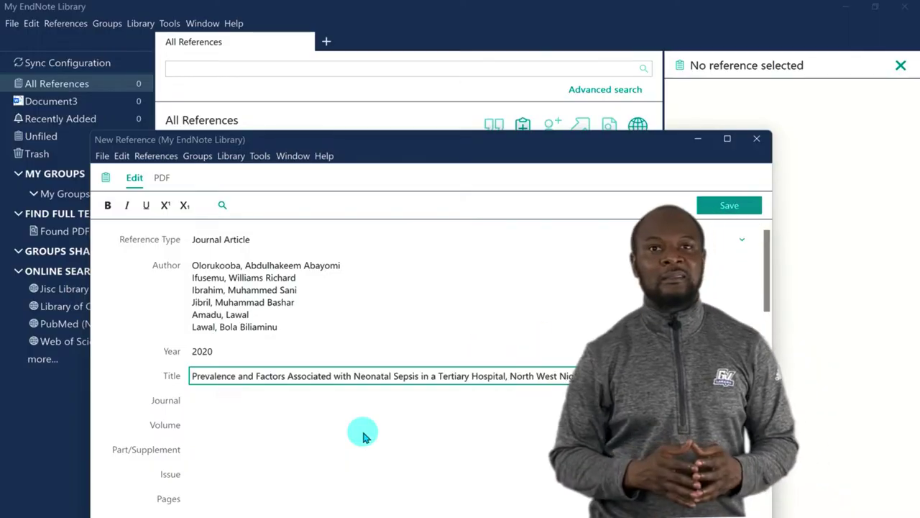
pyautogui.click(305, 397)
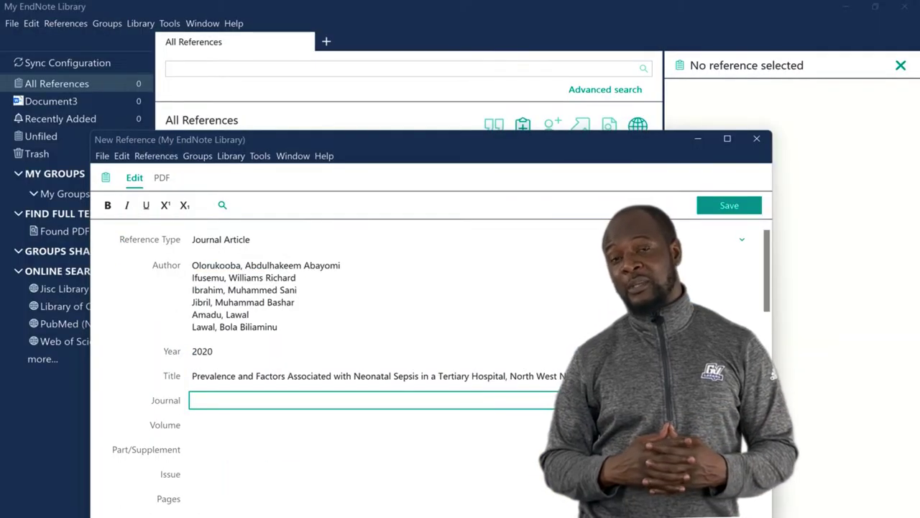
pyautogui.write('Nigerian Medical Journal')
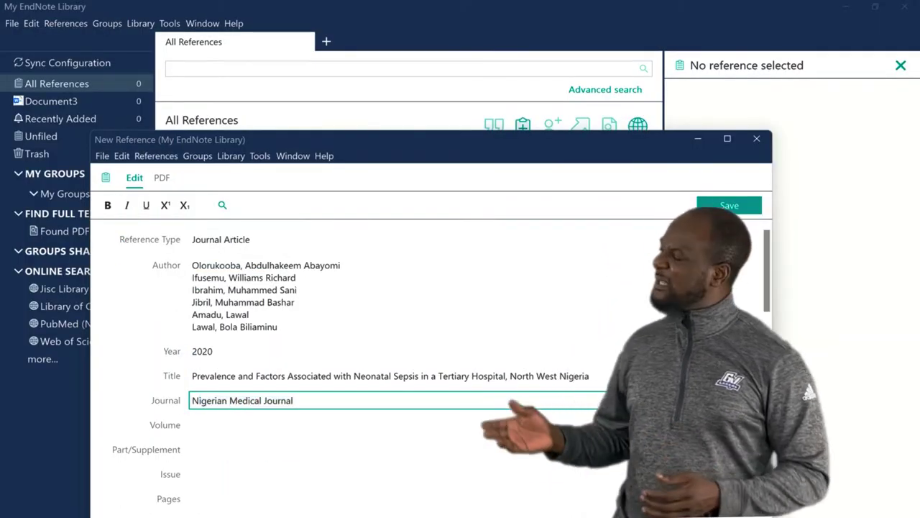
pyautogui.click(275, 426)
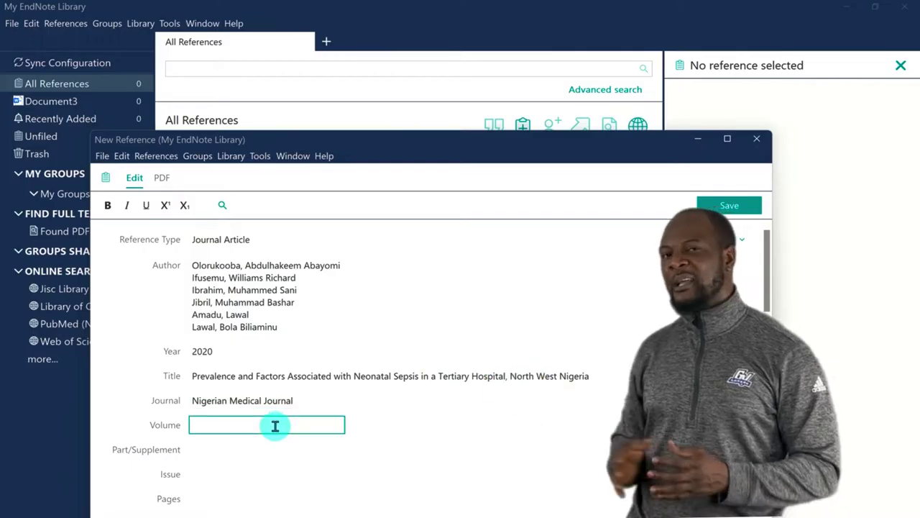
pyautogui.hotkey('alt', 'Tab')
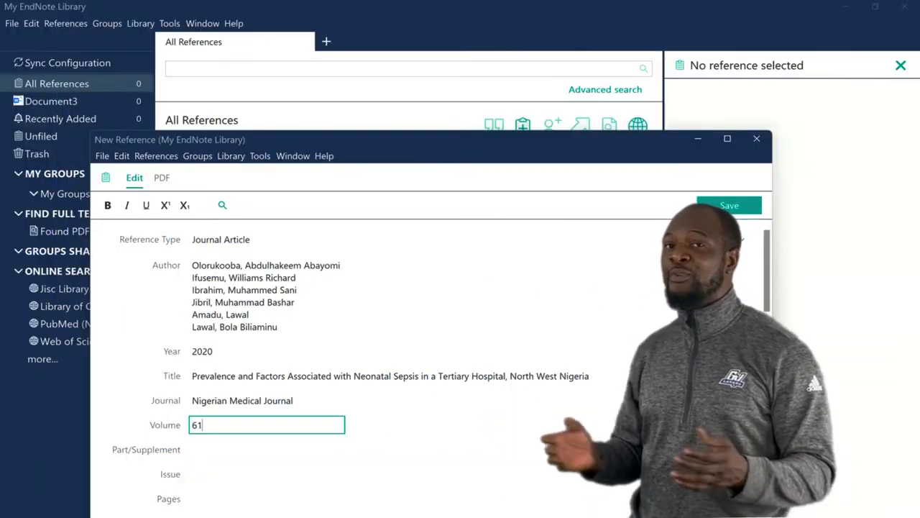
# Enter issue 2 and pages 60-66, then save the reference to the library.
pyautogui.click(304, 472)
pyautogui.write('2')
pyautogui.click(297, 496)
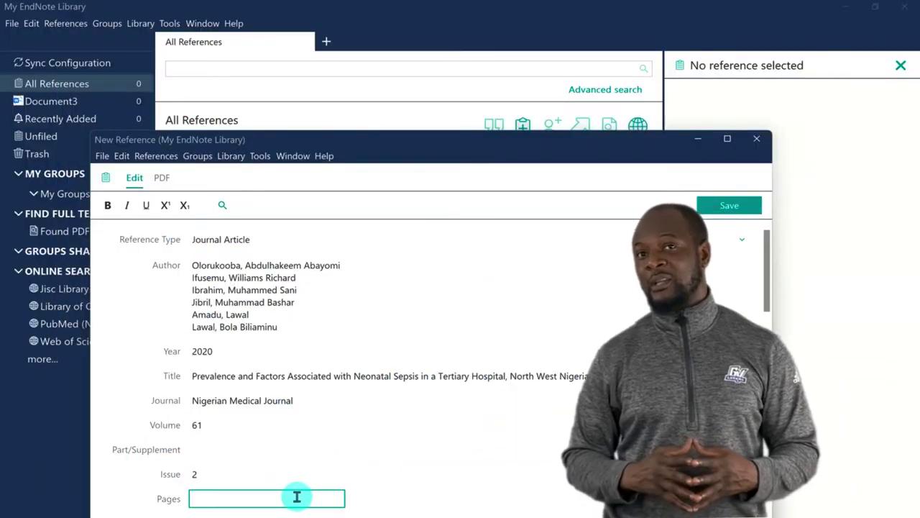
pyautogui.write('60-66')
pyautogui.scroll(-2, 499, 421)
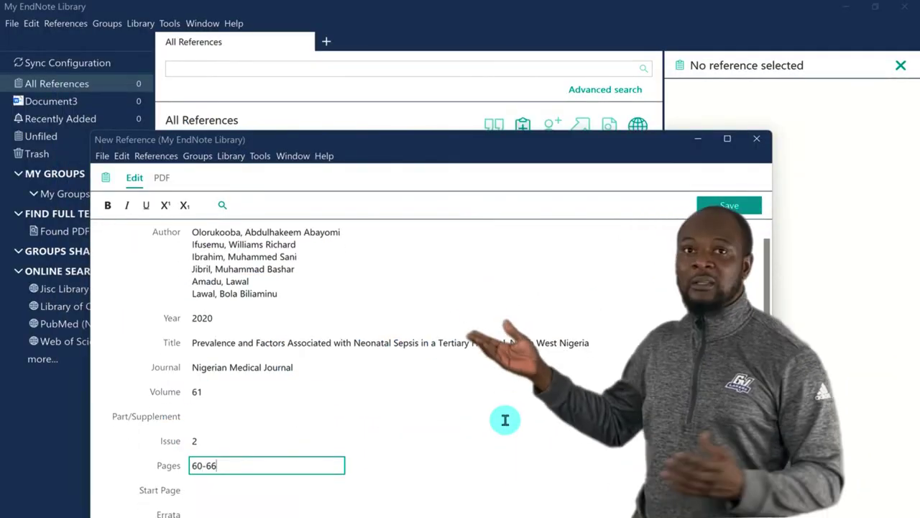
pyautogui.scroll(-4, 505, 425)
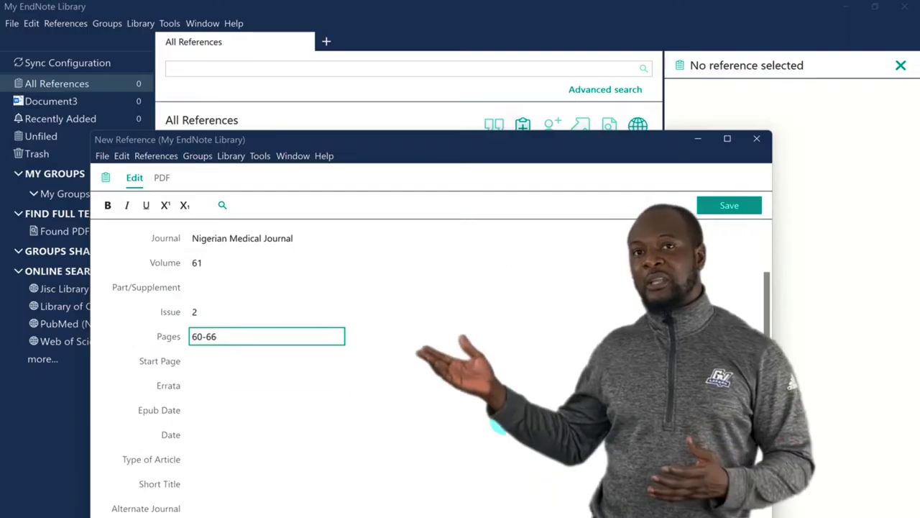
pyautogui.scroll(-2, 505, 420)
pyautogui.scroll(1, 506, 421)
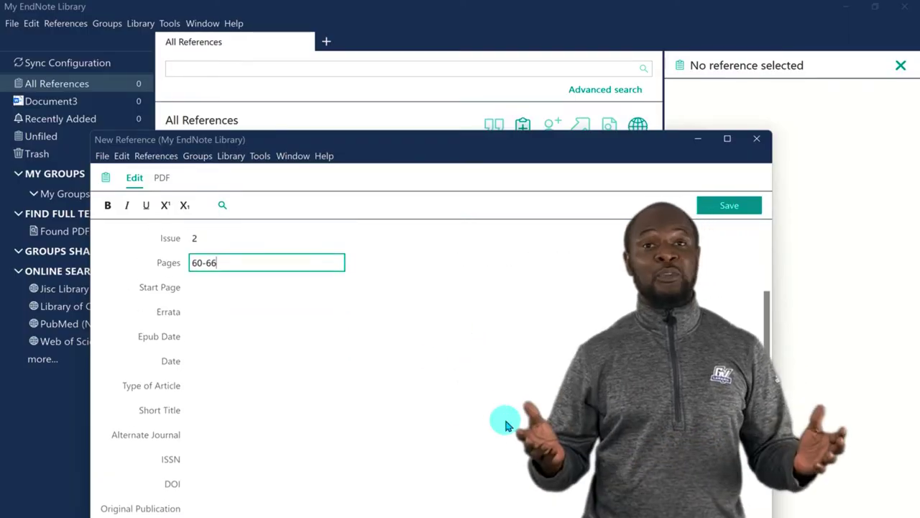
pyautogui.scroll(-1, 505, 423)
pyautogui.scroll(-8, 505, 421)
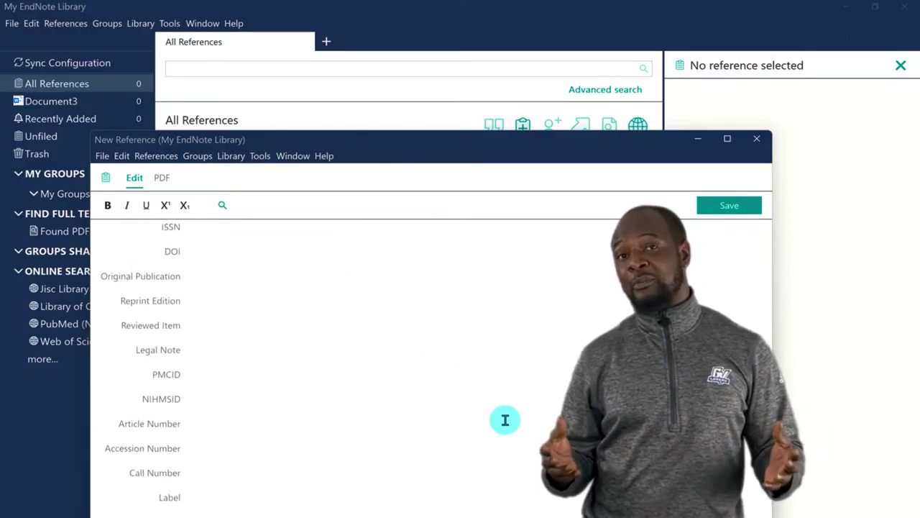
pyautogui.hotkey('ctrl', 's')
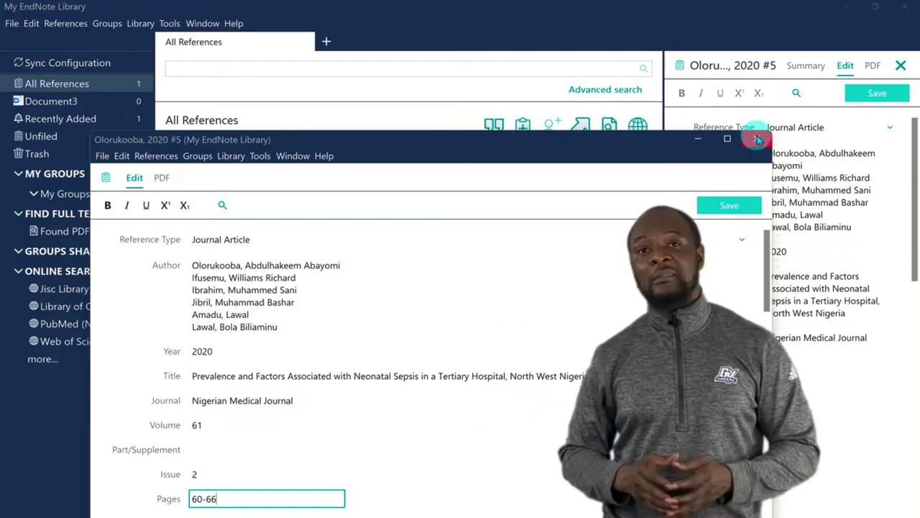
# Close the separate reference window to return to the library list.
pyautogui.click(757, 140)
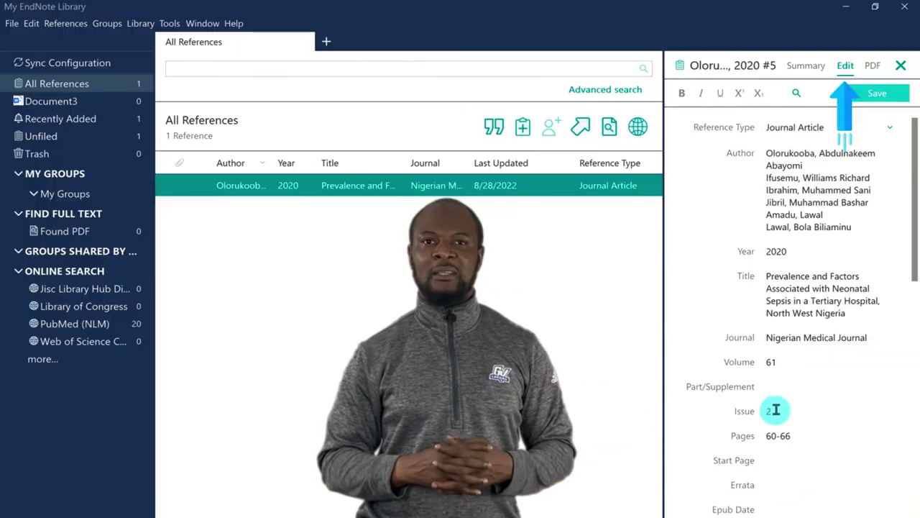
# Add PMCID PMC7357807 and Date 7th May 2020 to the reference and save.
pyautogui.scroll(-6, 805, 496)
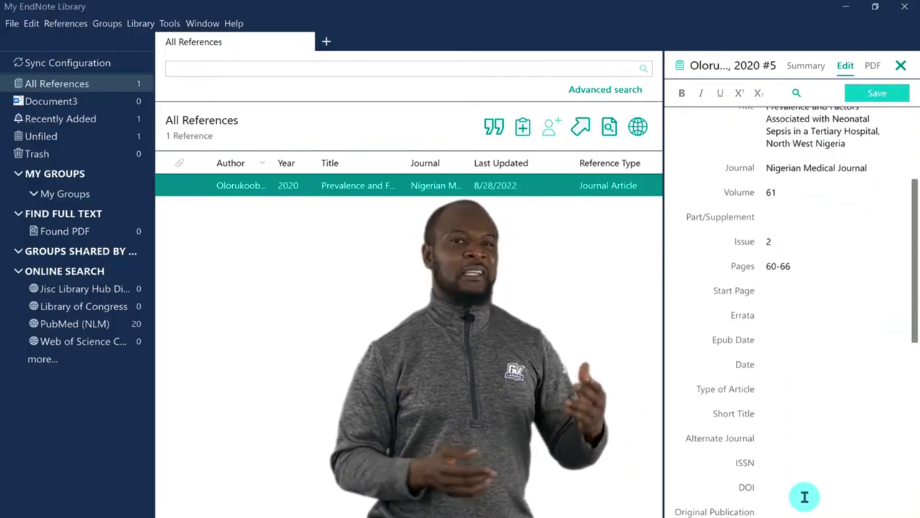
pyautogui.click(805, 496)
pyautogui.write('PMC7557807')
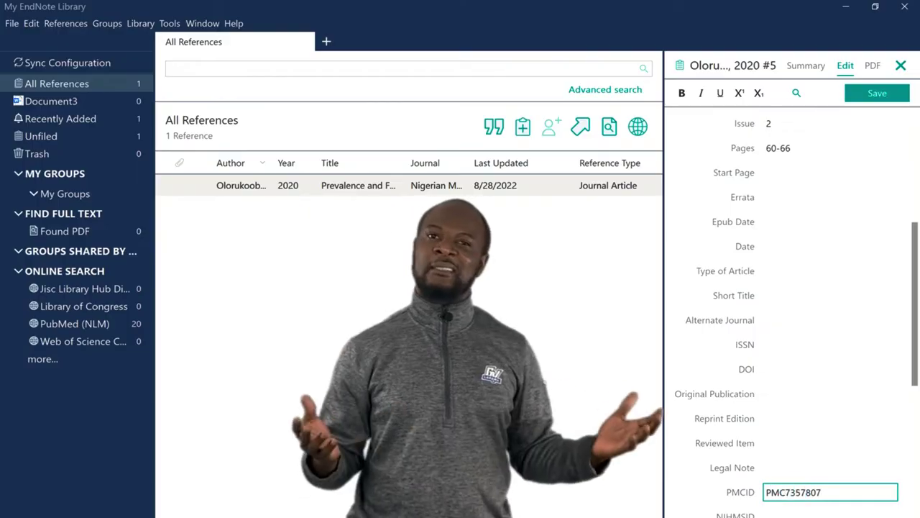
pyautogui.scroll(2, 780, 309)
pyautogui.click(780, 309)
pyautogui.write('7th May 2020')
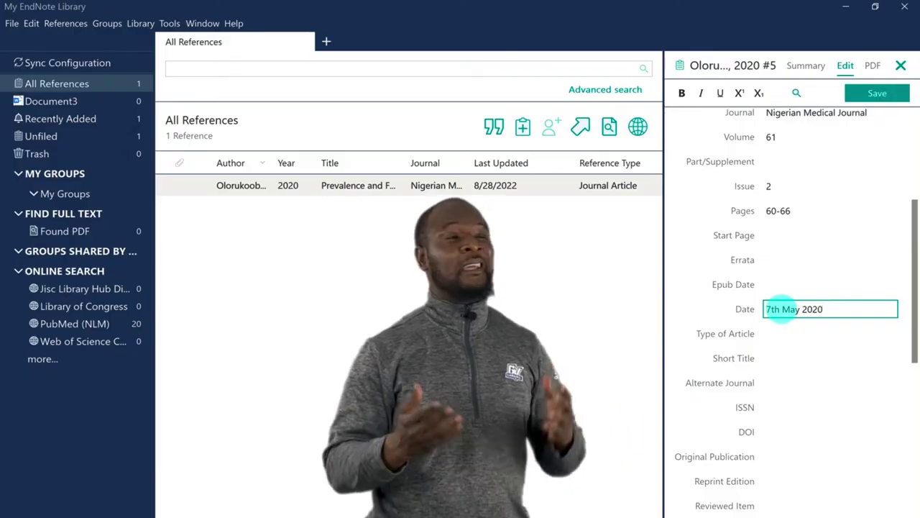
pyautogui.click(890, 94)
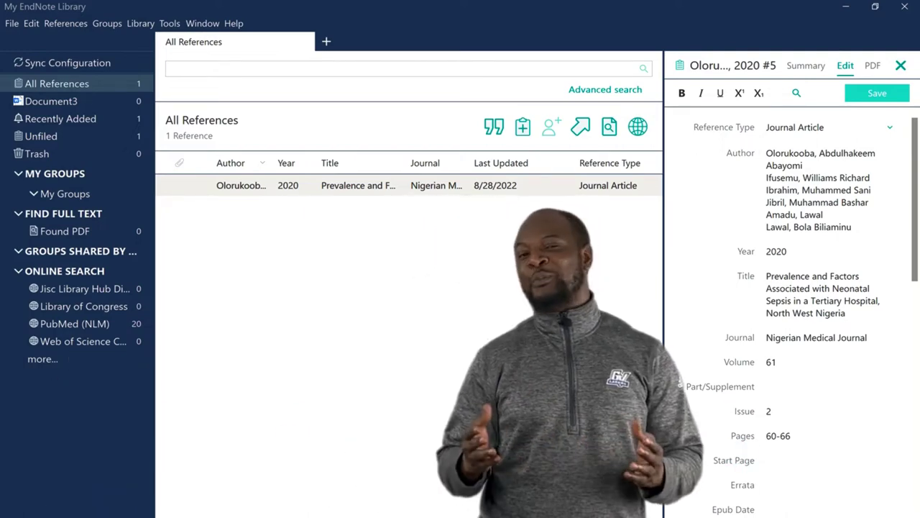
pyautogui.scroll(-5, 674, 501)
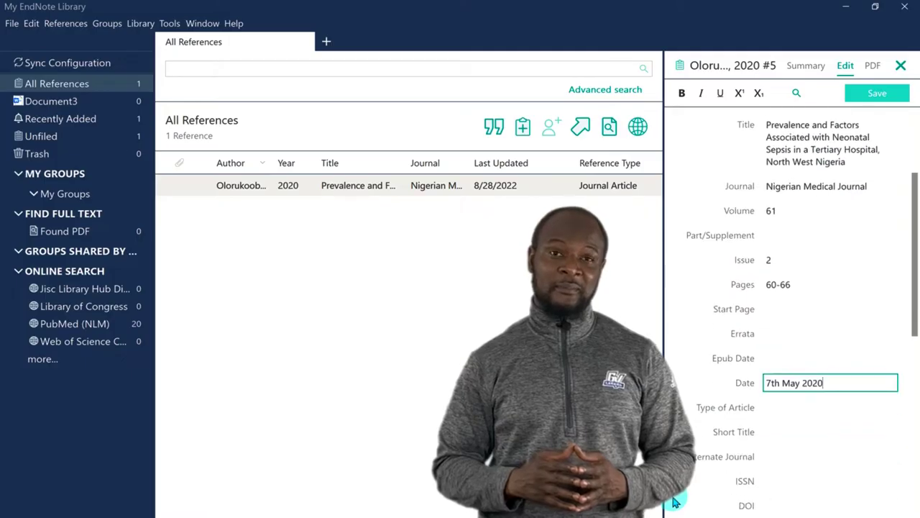
pyautogui.scroll(-10, 675, 502)
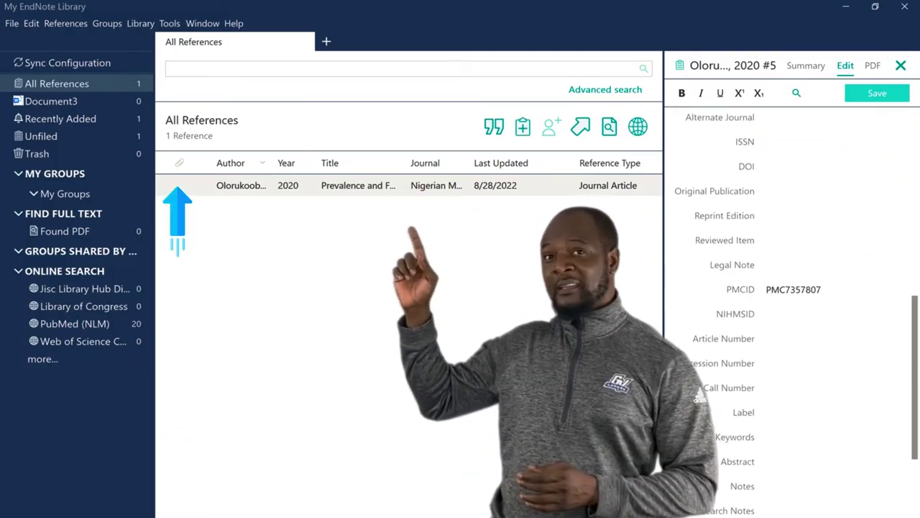
pyautogui.scroll(16, 791, 309)
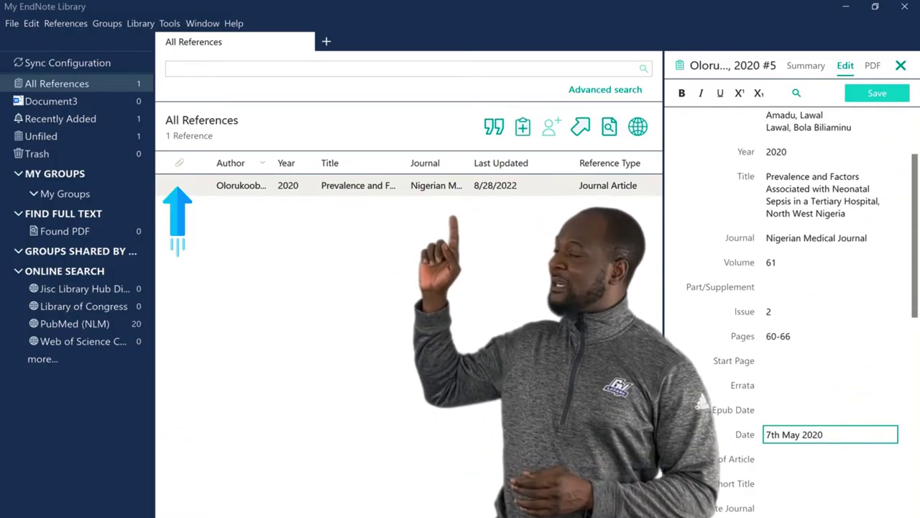
pyautogui.scroll(1, 674, 505)
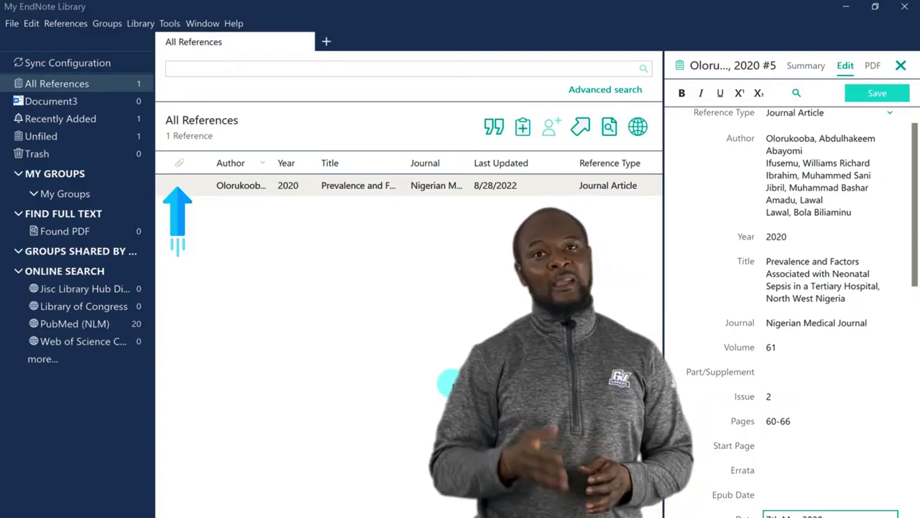
pyautogui.scroll(1, 796, 354)
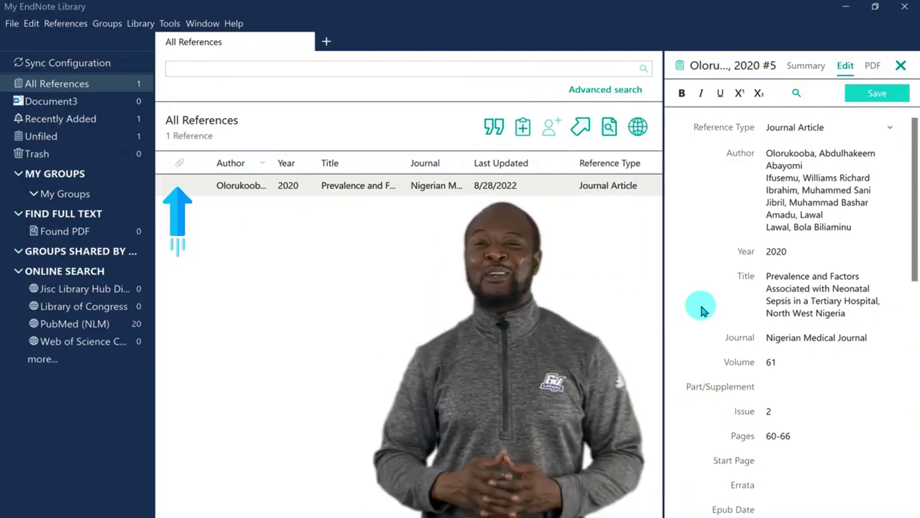
# Select the neonatal sepsis reference and run Find Full Text to fetch its PDF.
pyautogui.click(450, 189)
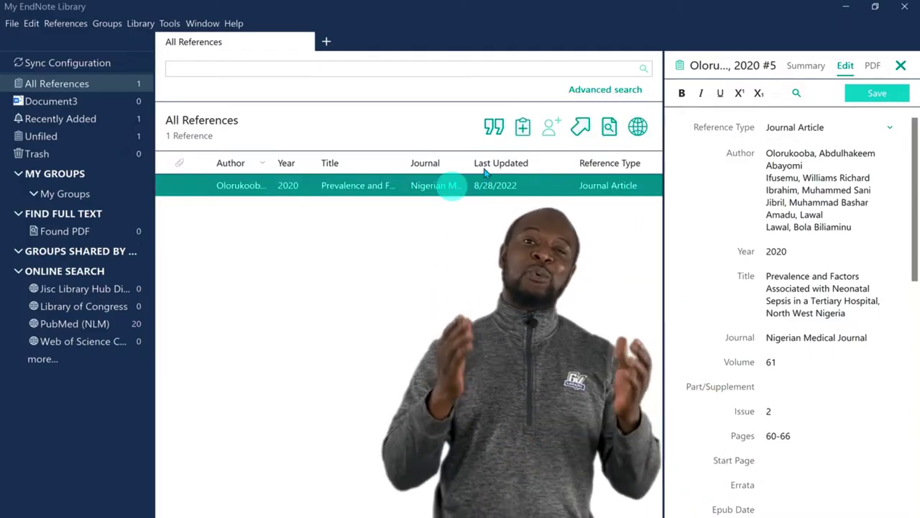
pyautogui.click(609, 127)
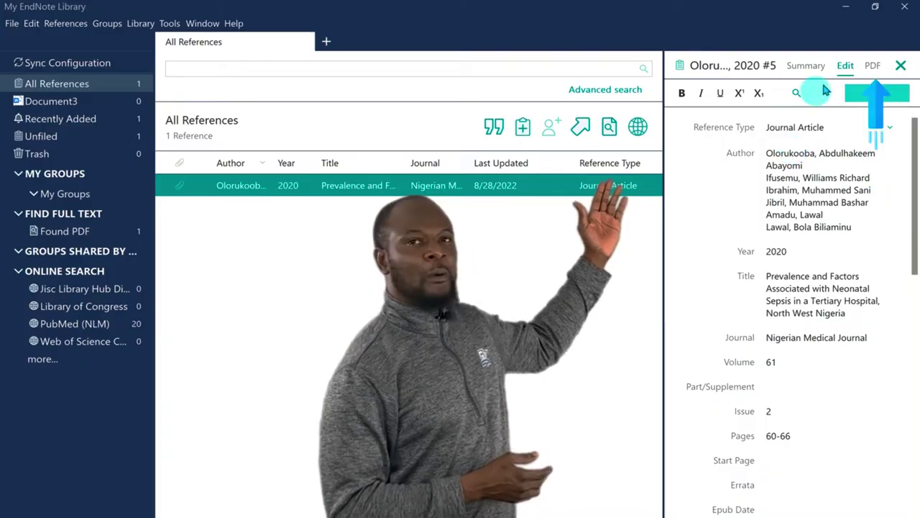
# Open the attached PDF in the reference panel and scroll through the article.
pyautogui.click(871, 65)
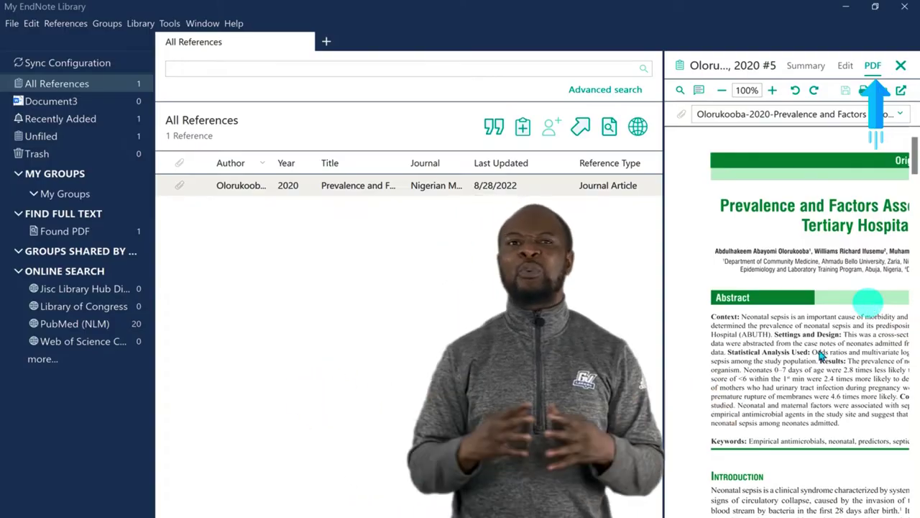
pyautogui.scroll(-3, 827, 430)
pyautogui.scroll(-15, 827, 429)
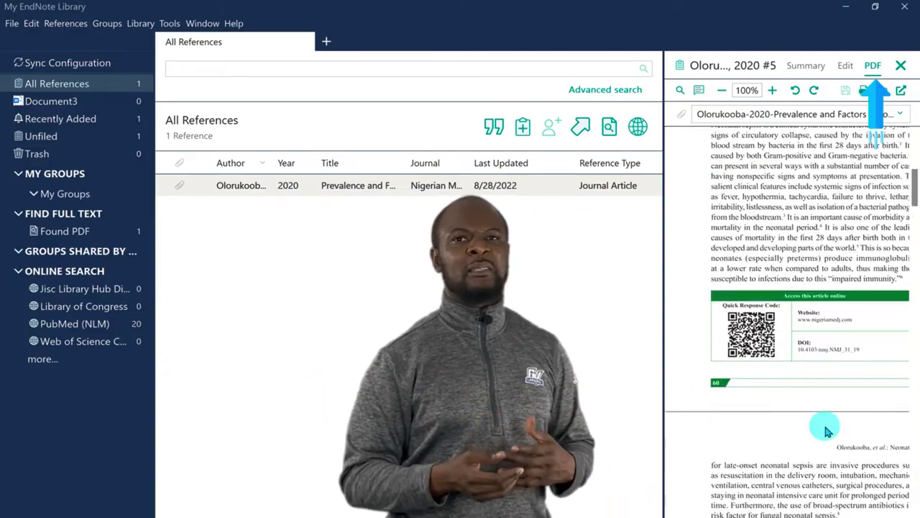
pyautogui.scroll(-20, 827, 430)
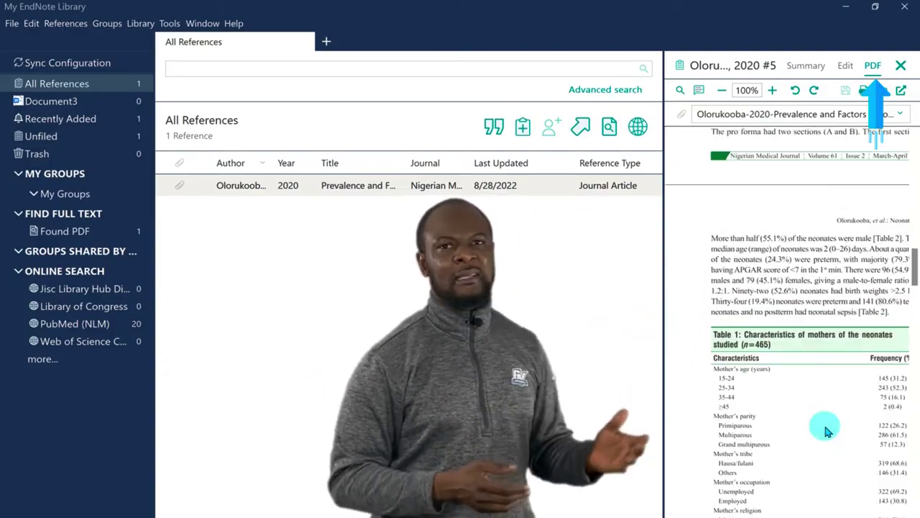
pyautogui.scroll(3, 827, 430)
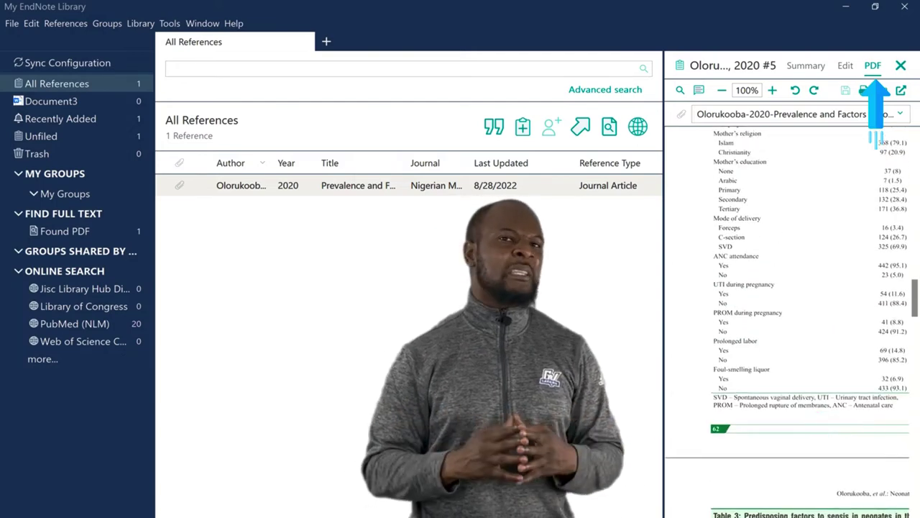
pyautogui.hscroll(5, 791, 288)
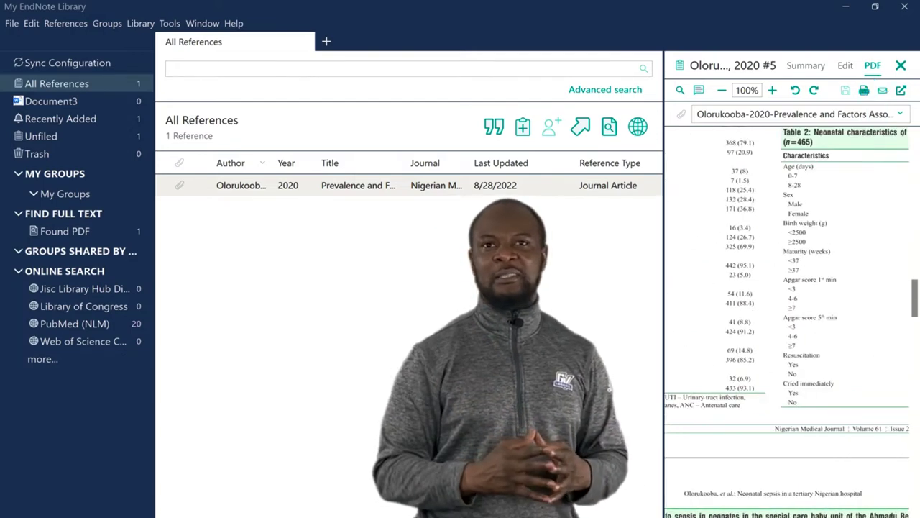
pyautogui.hscroll(-5, 791, 288)
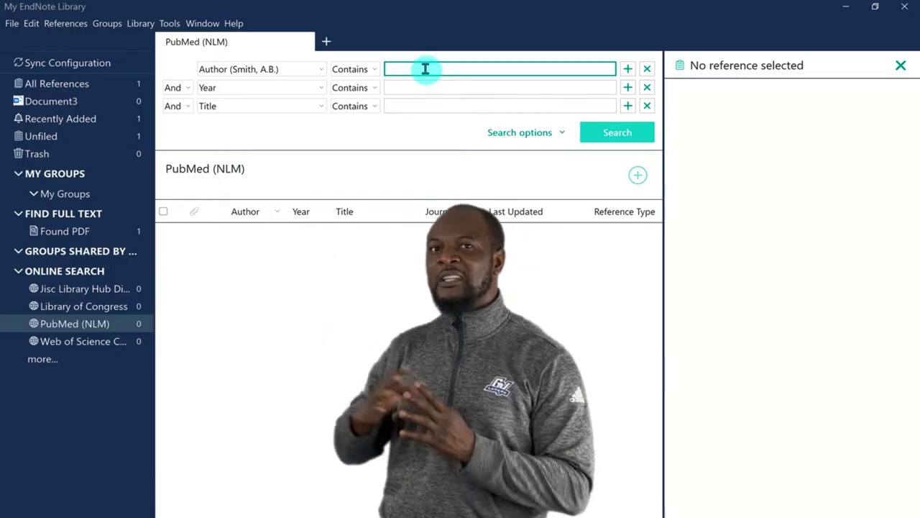
# Enter the first author's surname in the PubMed Author search field.
pyautogui.write('o')
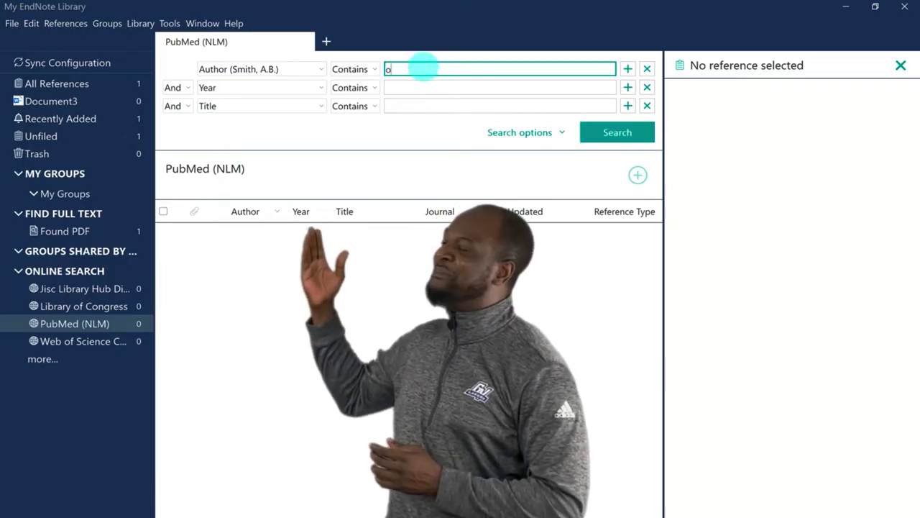
pyautogui.write('loru')
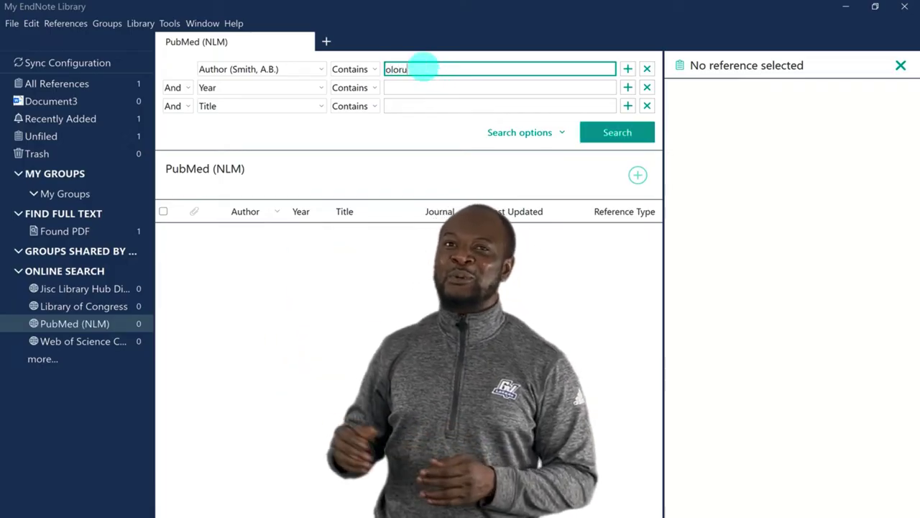
pyautogui.write('koob')
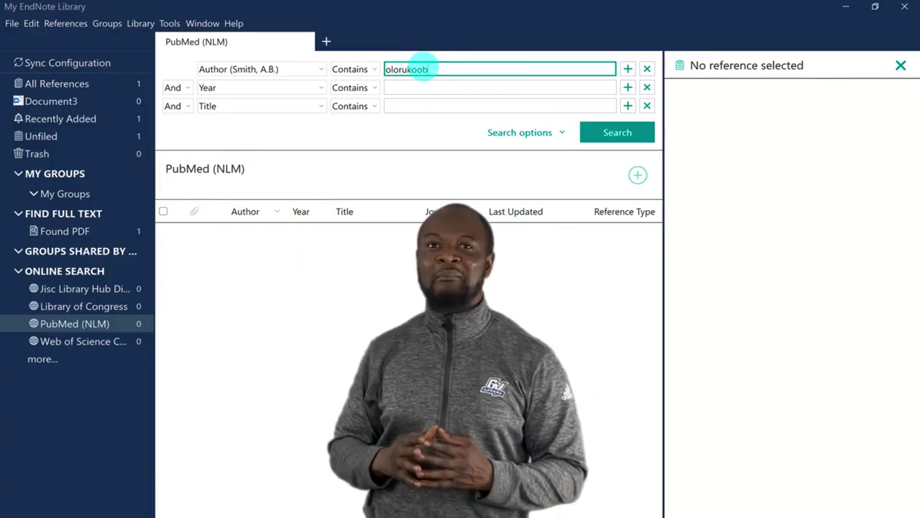
pyautogui.write('a')
# Search PubMed and import the 2021 tobacco-use and 2020 measles trends articles.
pyautogui.click(610, 135)
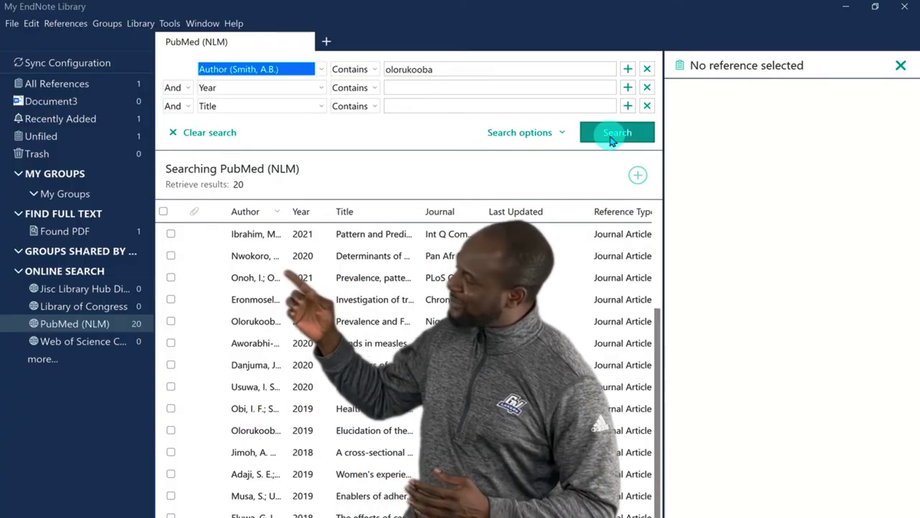
pyautogui.click(622, 234)
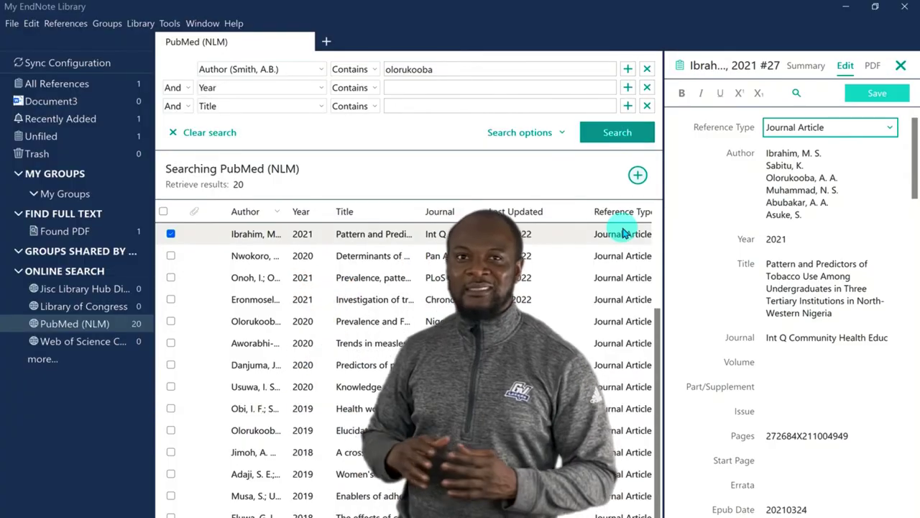
pyautogui.click(171, 345)
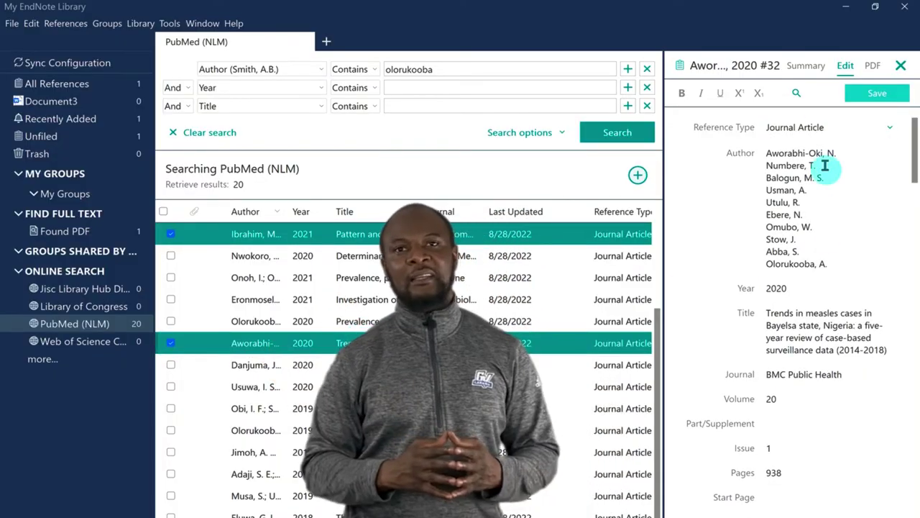
pyautogui.click(637, 179)
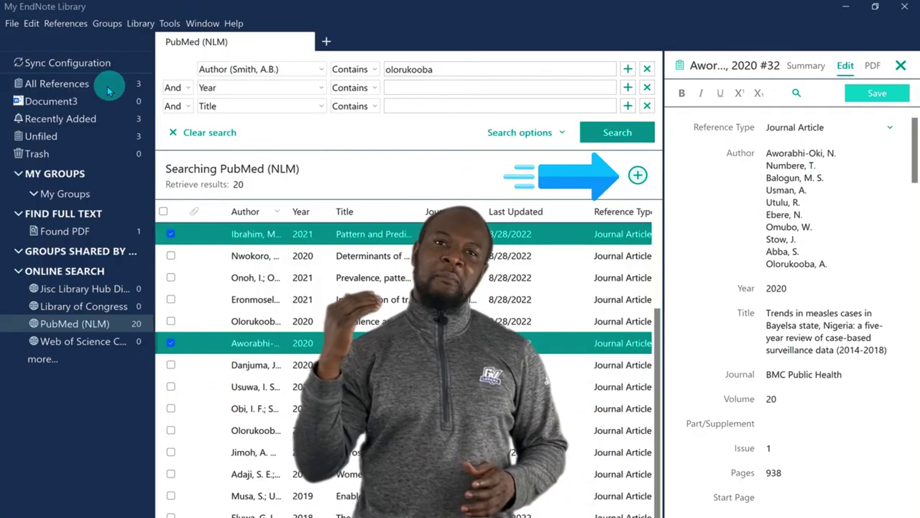
# Show all references, select the measles trends and 2021 tobacco-use articles, and search for their full text.
pyautogui.click(58, 83)
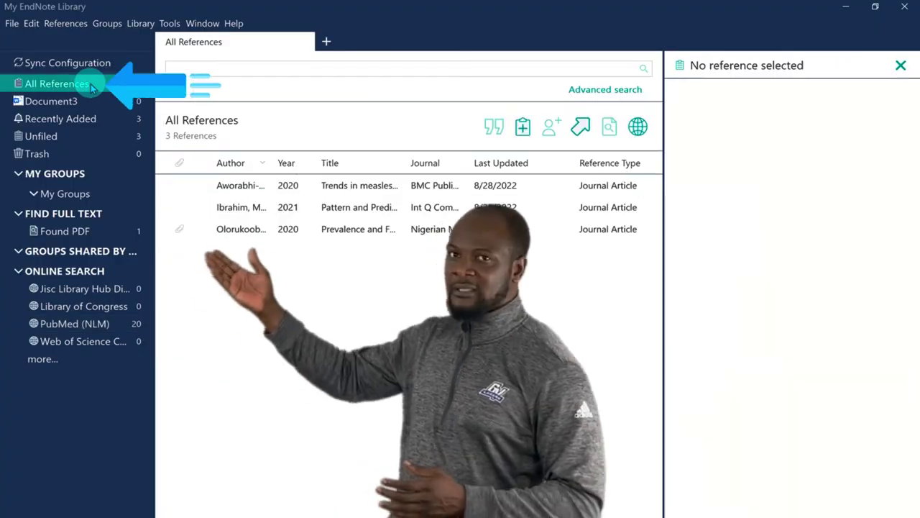
pyautogui.click(279, 185)
pyautogui.click(286, 207)
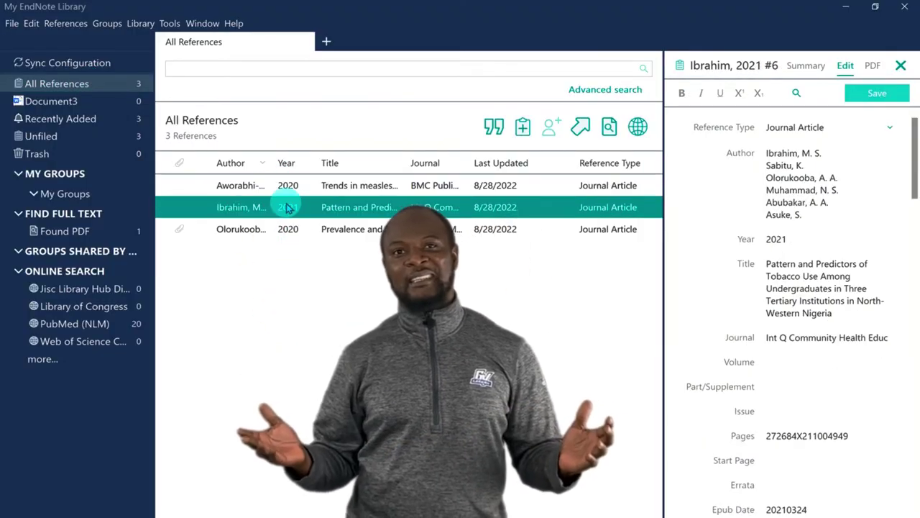
pyautogui.click(320, 186)
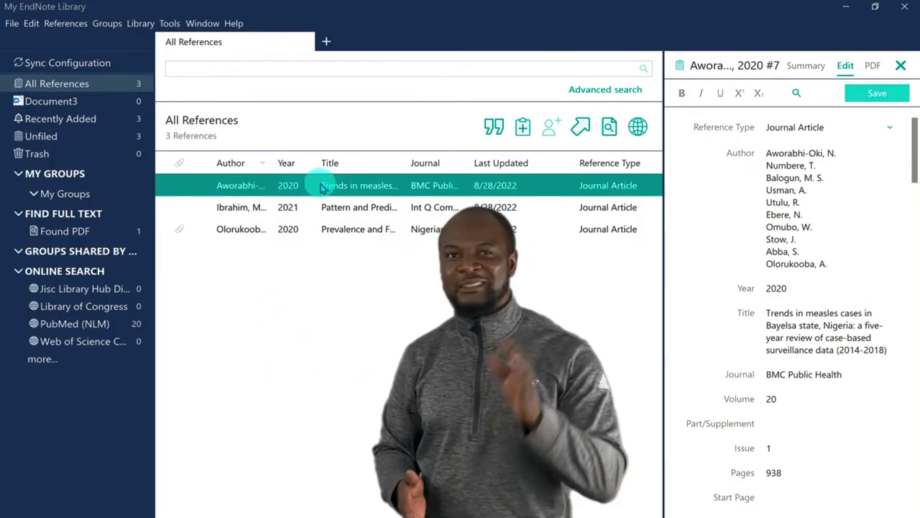
pyautogui.click(343, 207)
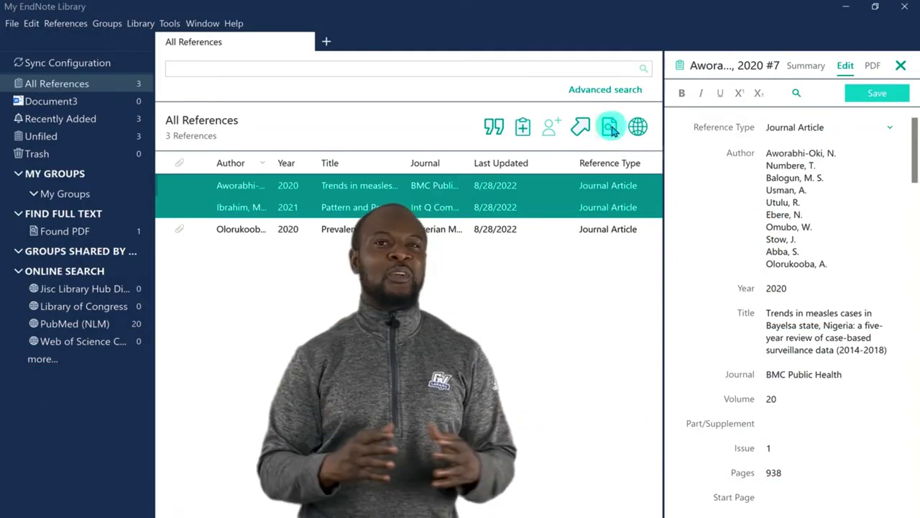
pyautogui.click(609, 128)
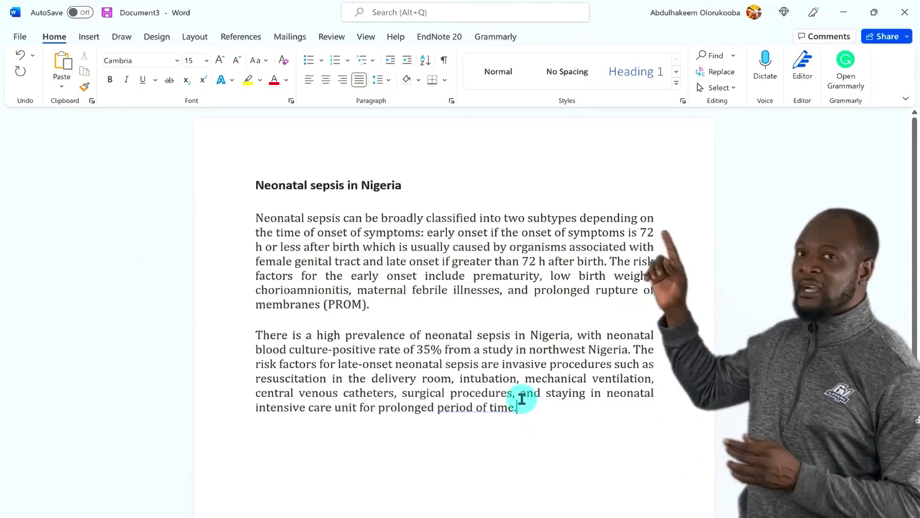
# From Word's EndNote 20 tab, switch to the EndNote library to pick the neonatal sepsis reference.
pyautogui.click(440, 38)
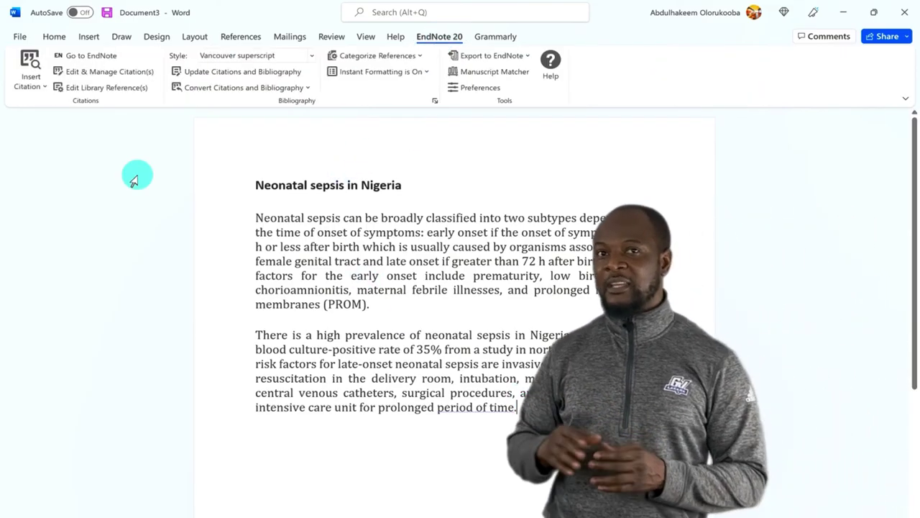
pyautogui.click(98, 58)
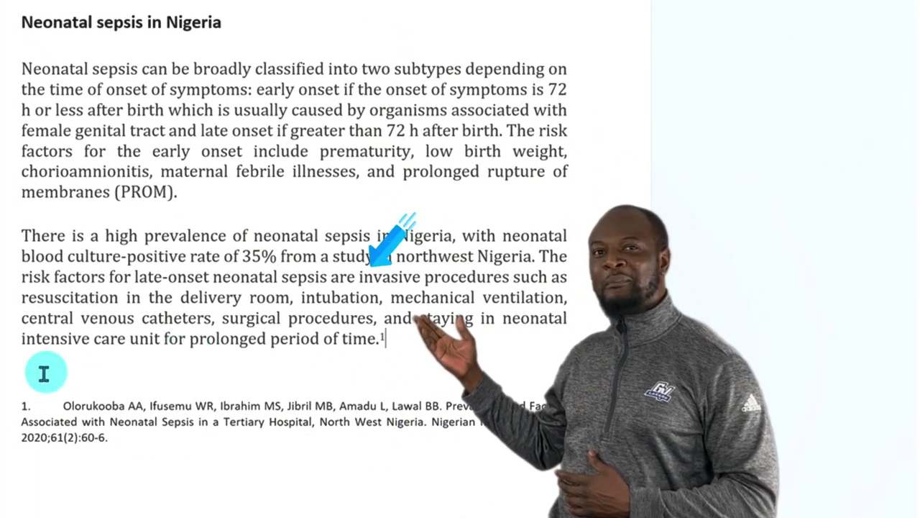
# Add a bold 'References' heading on a new line above the reference list.
pyautogui.click(33, 380)
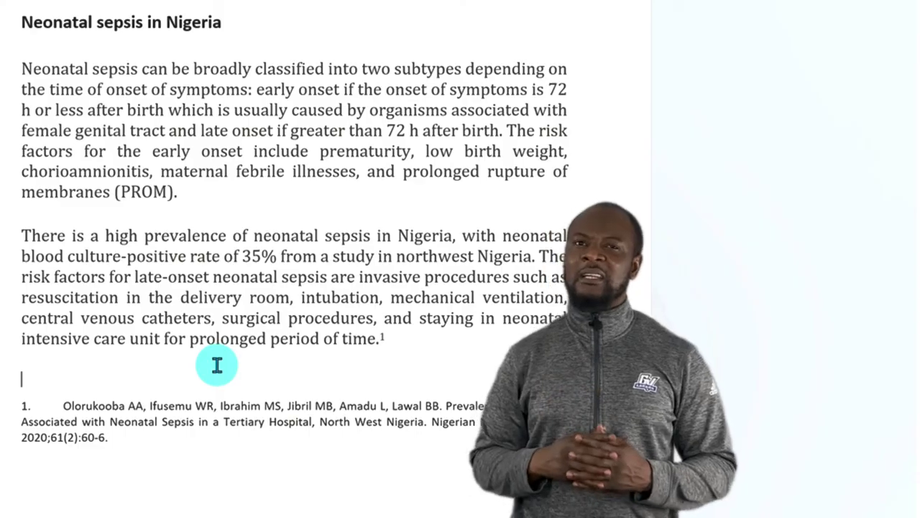
pyautogui.press('Return')
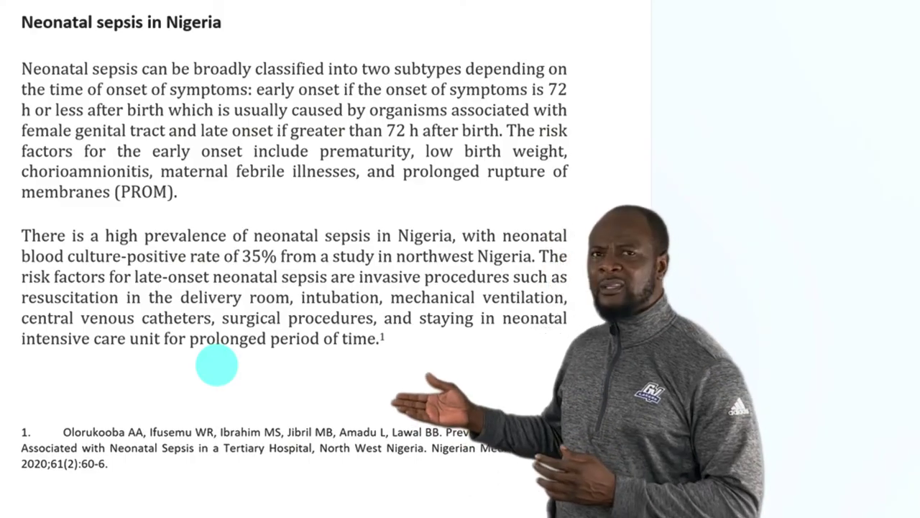
pyautogui.write('References')
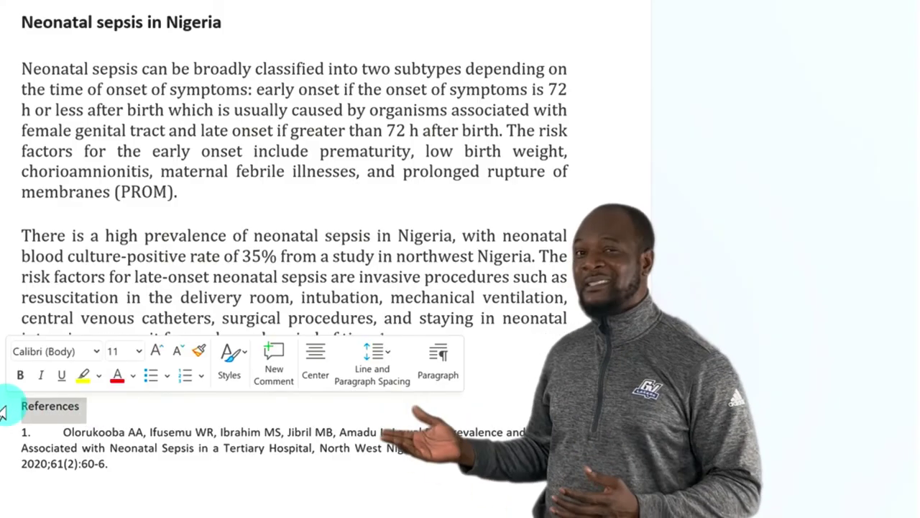
pyautogui.hotkey('ctrl', 'b')
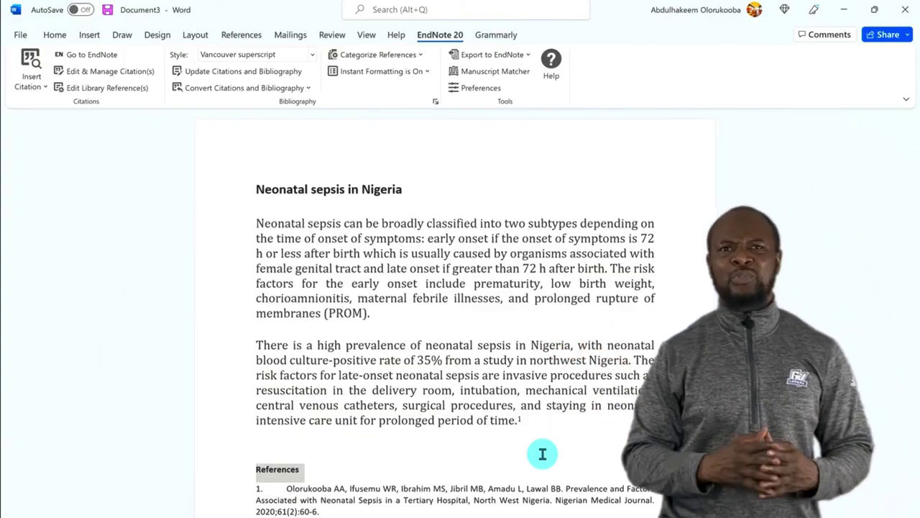
# Enlarge the References heading and cite the measles trends article after '(PROM).' as reference 1.
pyautogui.click(55, 35)
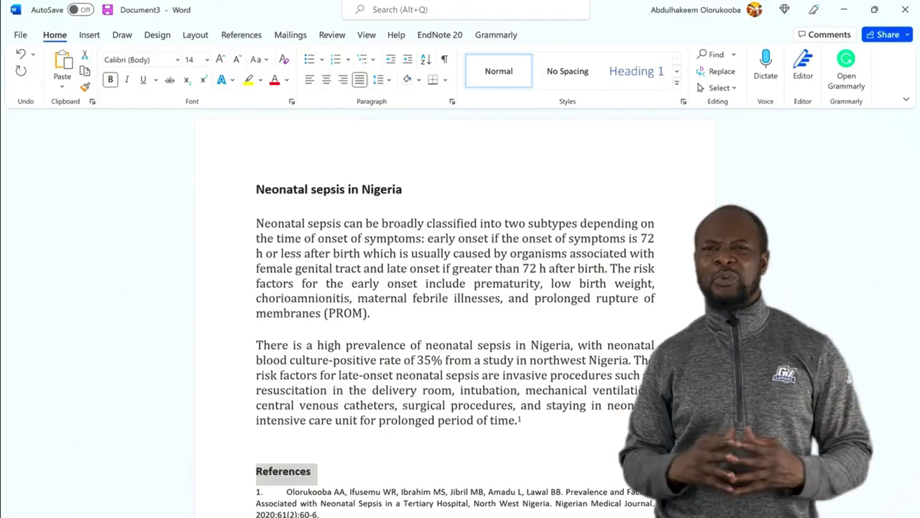
pyautogui.click(377, 314)
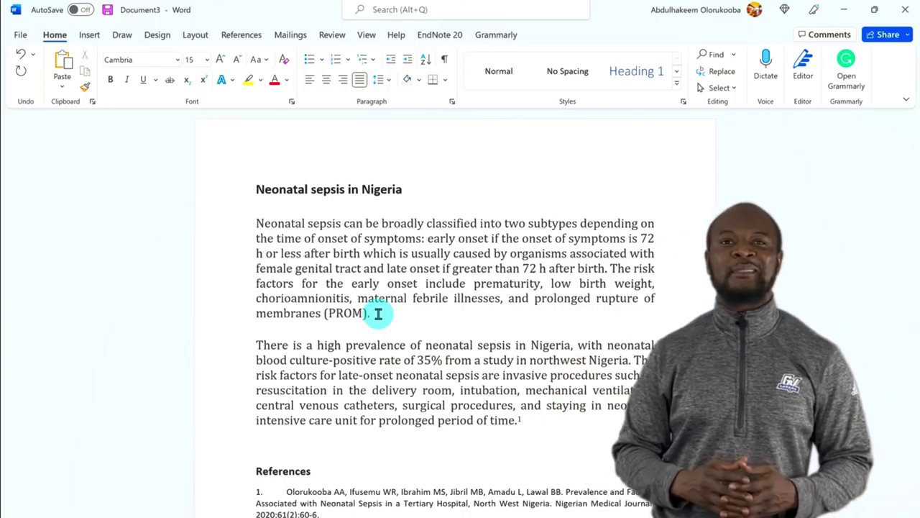
pyautogui.click(442, 35)
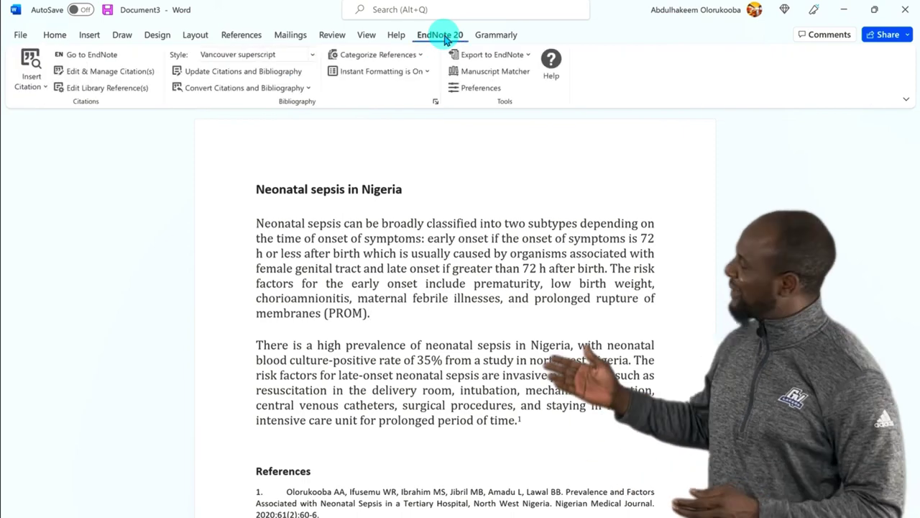
pyautogui.click(100, 57)
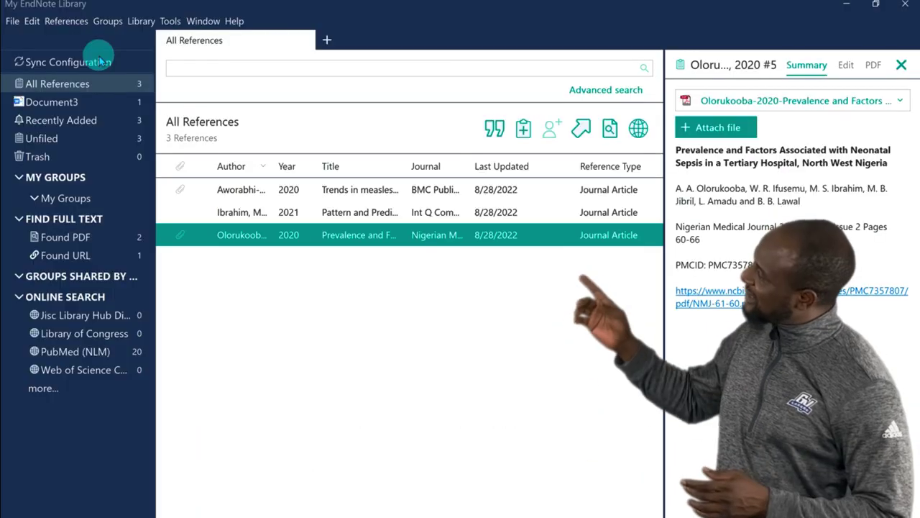
pyautogui.click(307, 212)
pyautogui.click(494, 128)
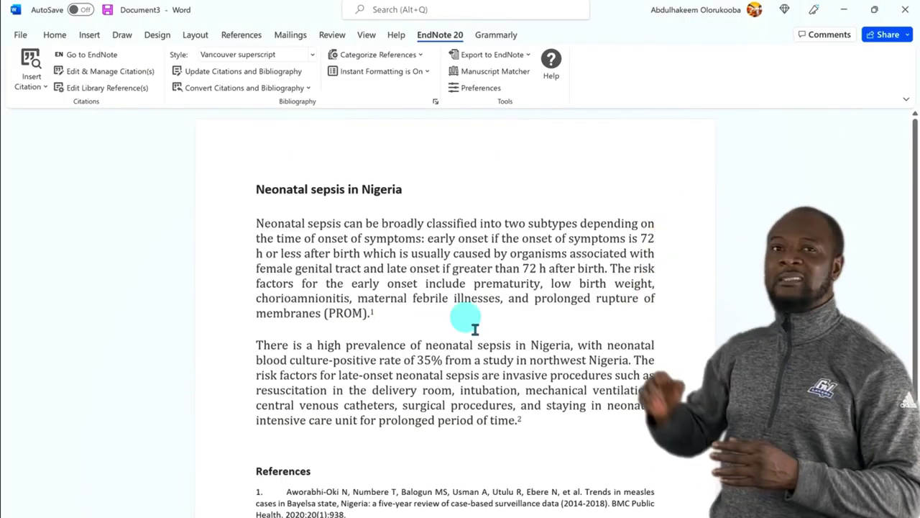
pyautogui.scroll(-3, 482, 342)
pyautogui.click(374, 246)
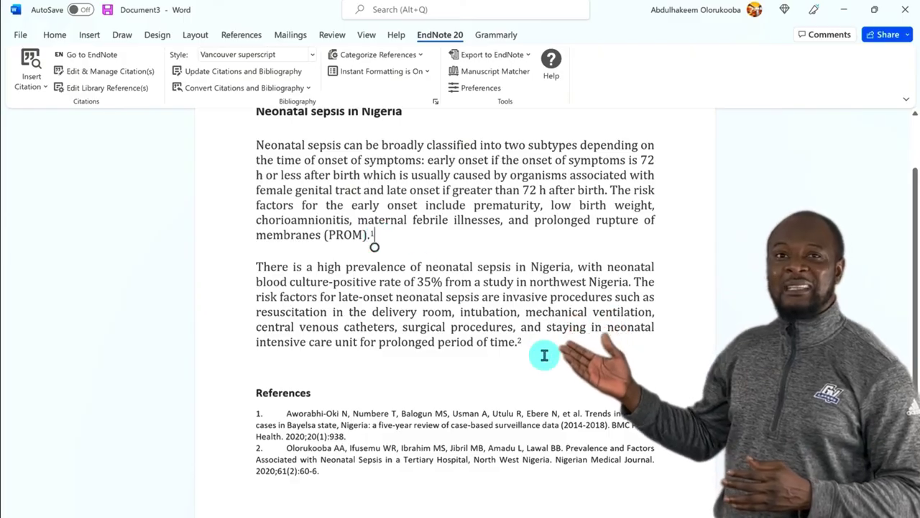
pyautogui.scroll(1, 496, 345)
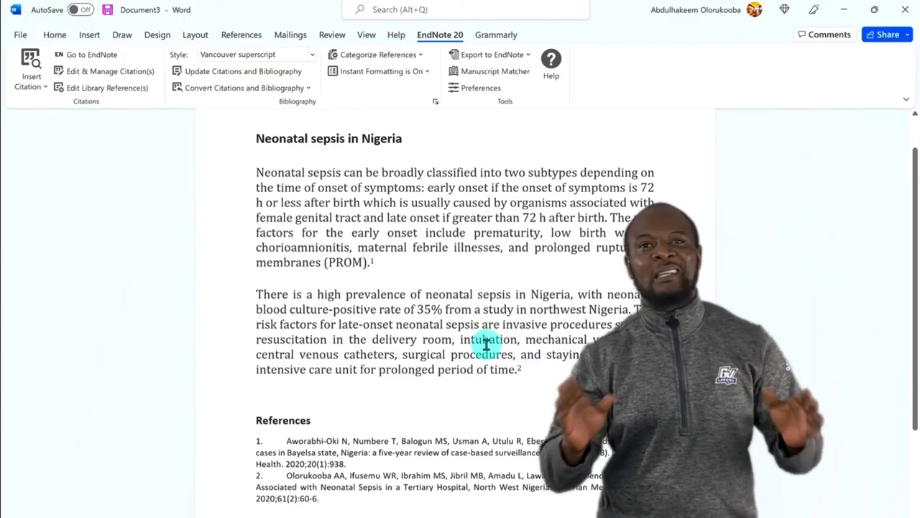